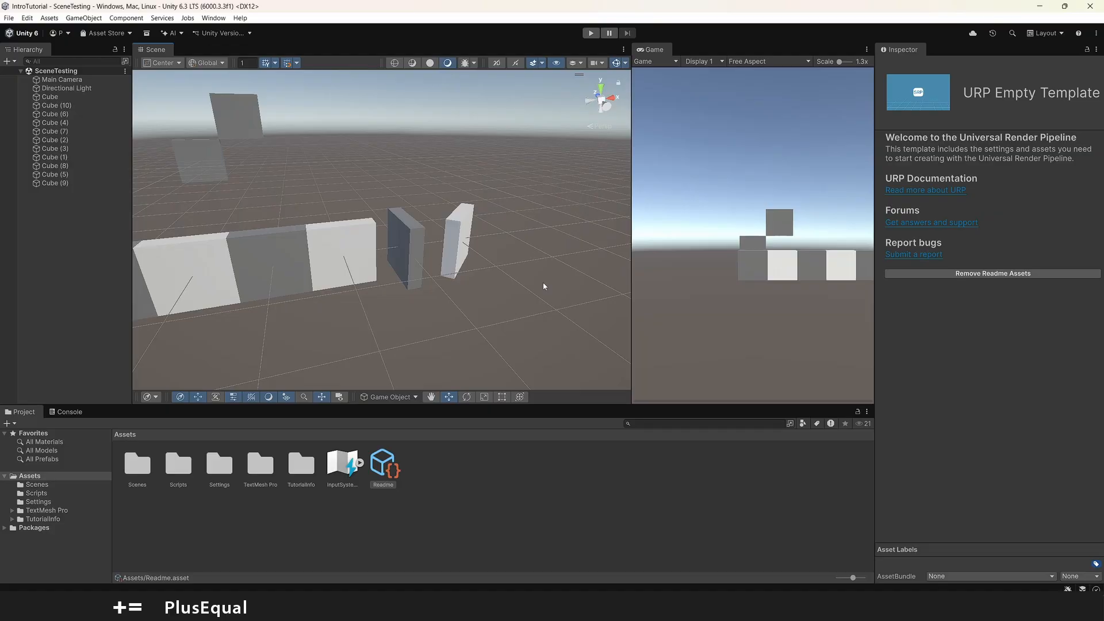
- Move Cube (3) in whole grid steps to X 4, Y 1
right_click_drag(544, 286, 542, 254)
key("w")
left_click(485, 239)
key("s")
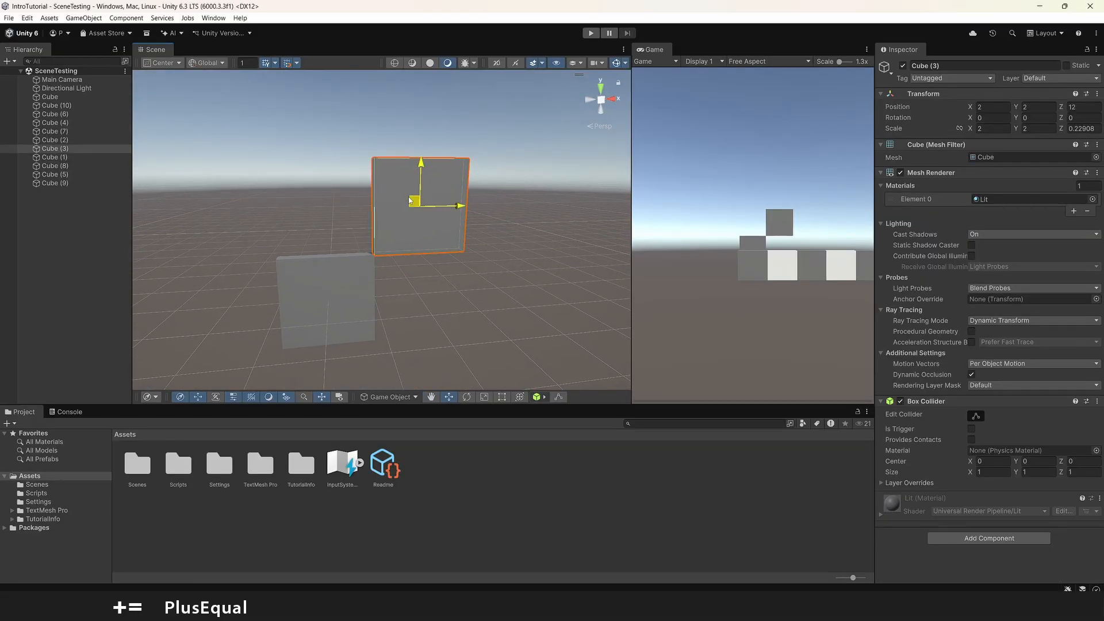
left_click_drag(410, 201, 493, 239)
right_click_drag(493, 239, 521, 266)
key("s")
right_click_drag(442, 178, 459, 181)
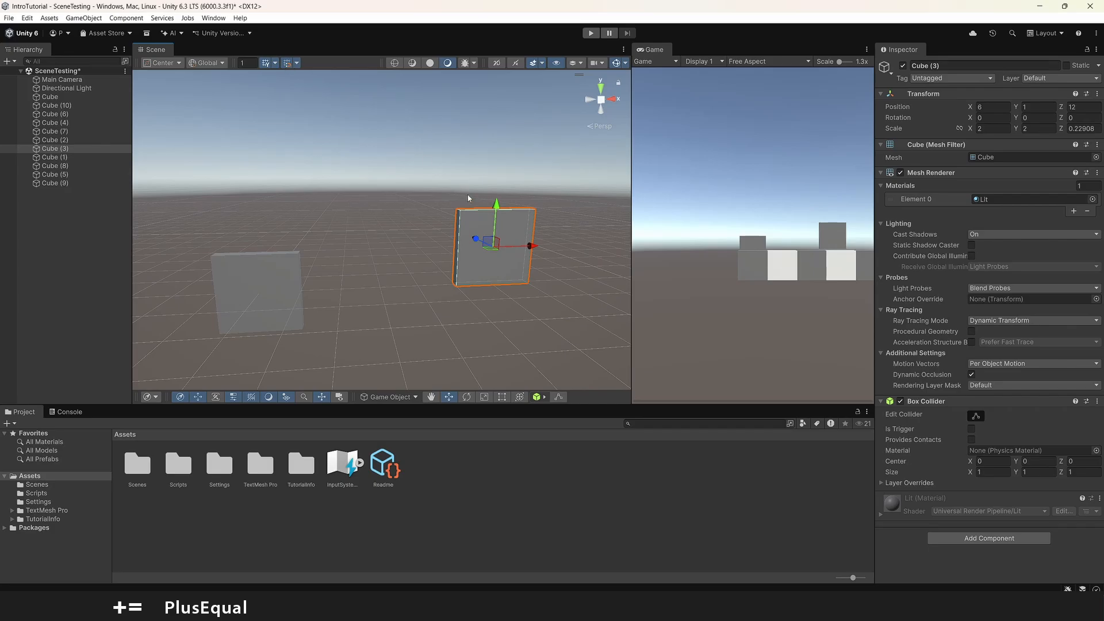
left_click_drag(534, 249, 476, 246)
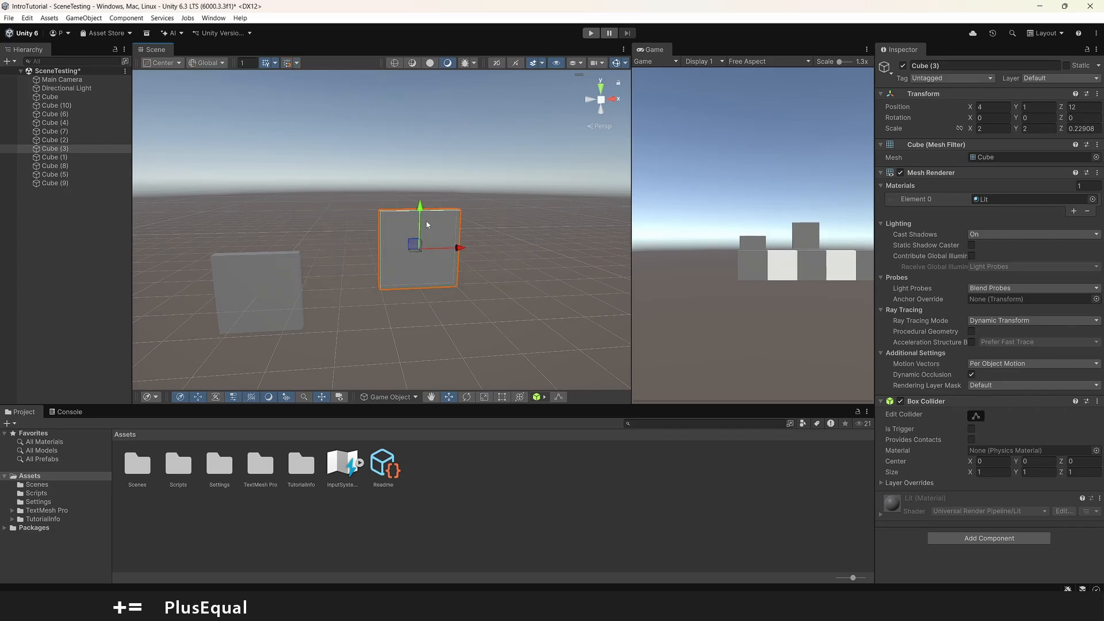
- Move Cube (3) freely off the whole-unit grid to about X 5.49, Y 2.87
left_click_drag(410, 248, 464, 180)
key("w")
right_click_drag(506, 202, 546, 201)
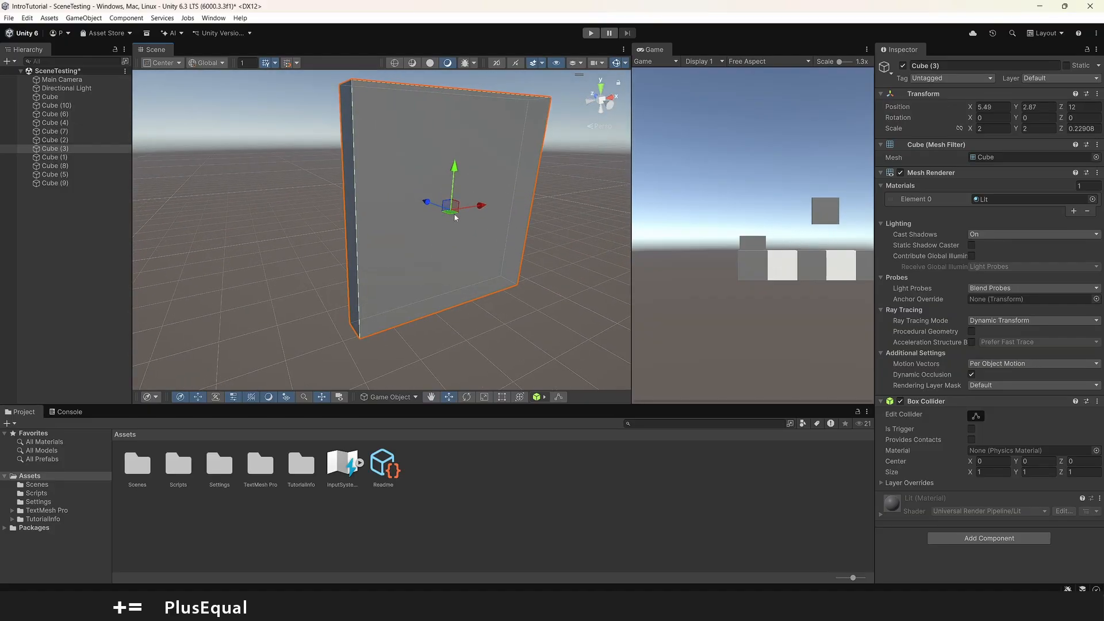
key("s")
mouse_move(455, 217)
right_mouse_down()
mouse_move(389, 197)
mouse_move(510, 190)
mouse_move(458, 225)
right_mouse_up()
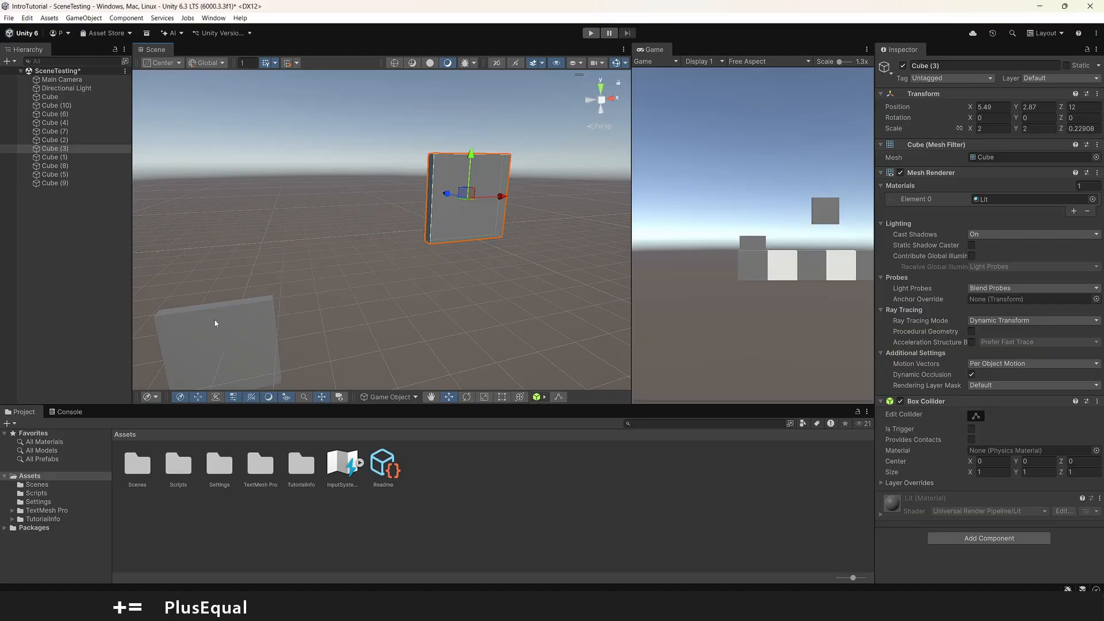
- Stretch Cube (2) vertically to a Y scale of about 4.66 and raise it to about Y 0.77
right_click_drag(461, 276, 314, 301)
left_click(314, 301)
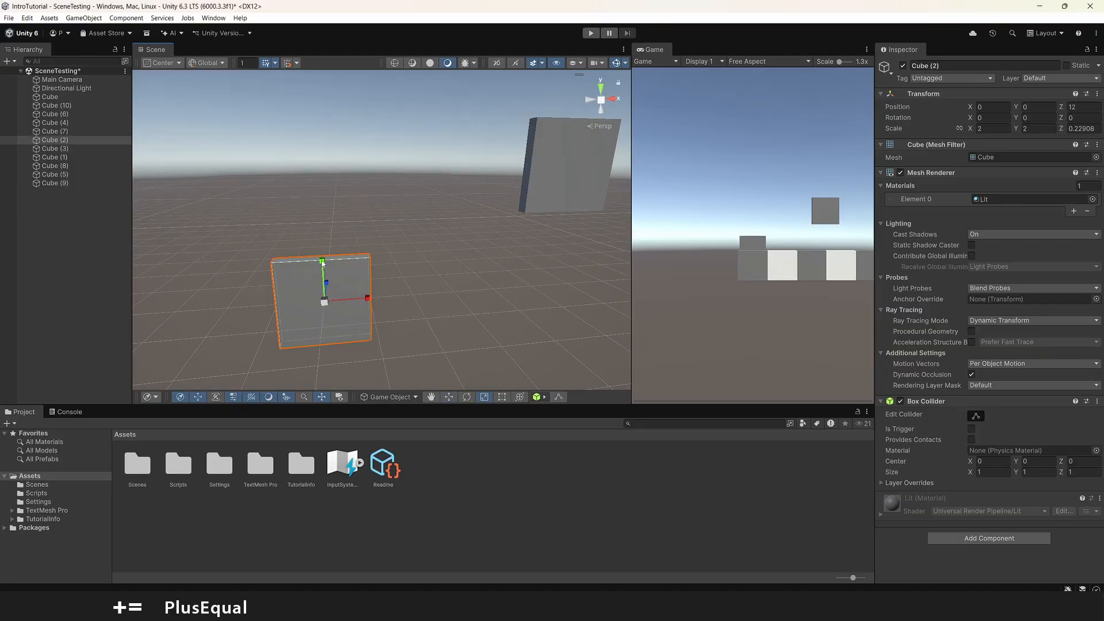
left_click_drag(322, 262, 322, 225)
key("w")
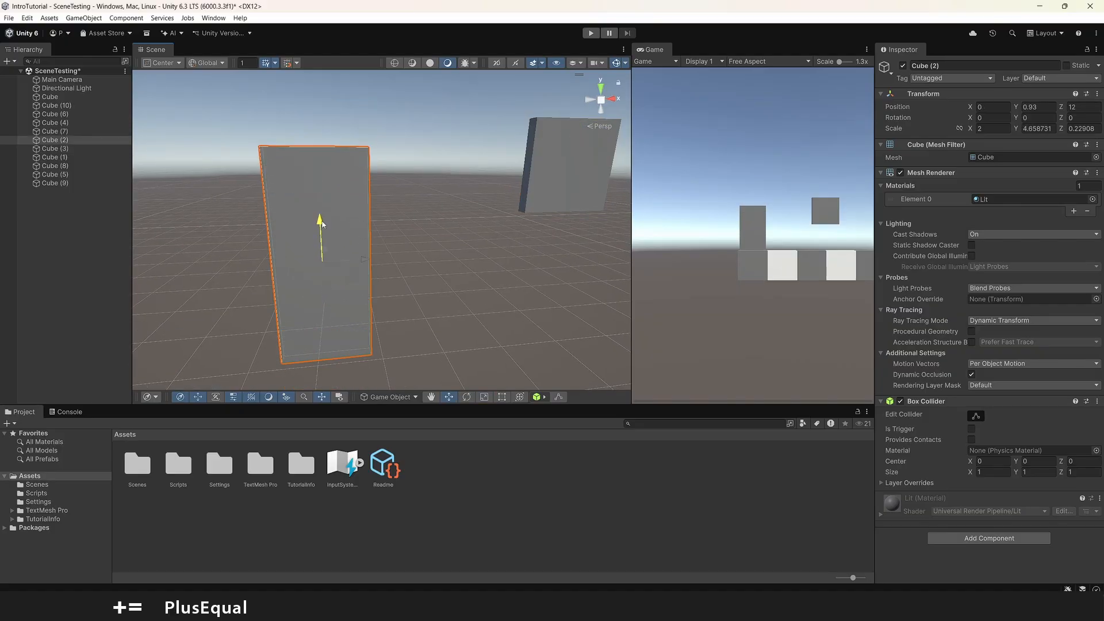
- Stretch Cube (3) to a Y scale of about 3.57 and move it beside Cube (2), to about X 2.88, Y 0.26
left_click(555, 173)
key("f")
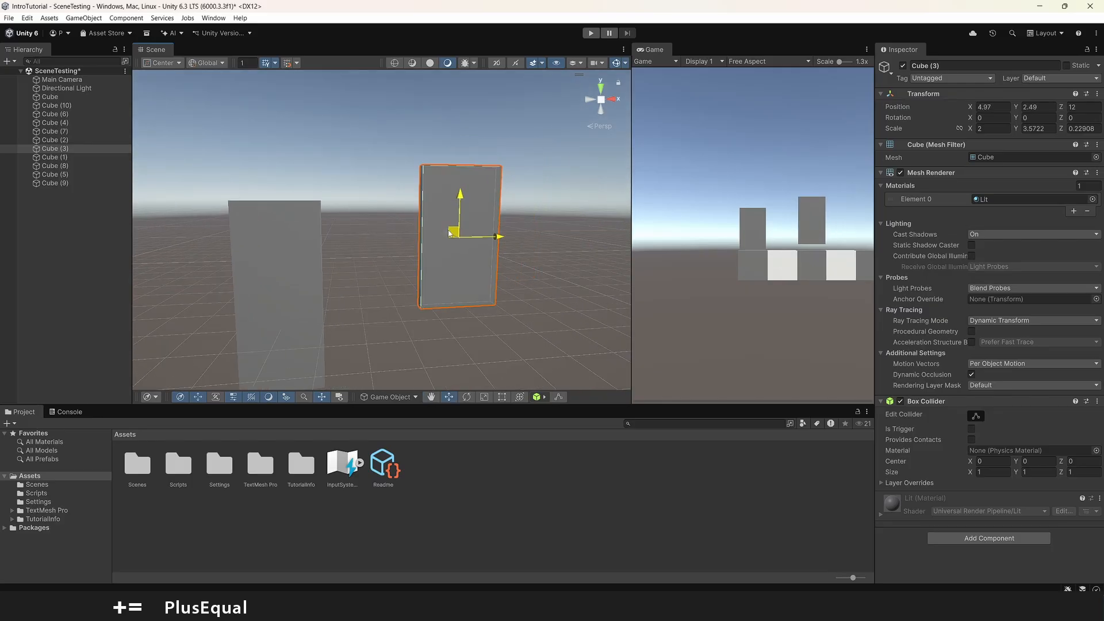
left_click_drag(449, 232, 406, 321)
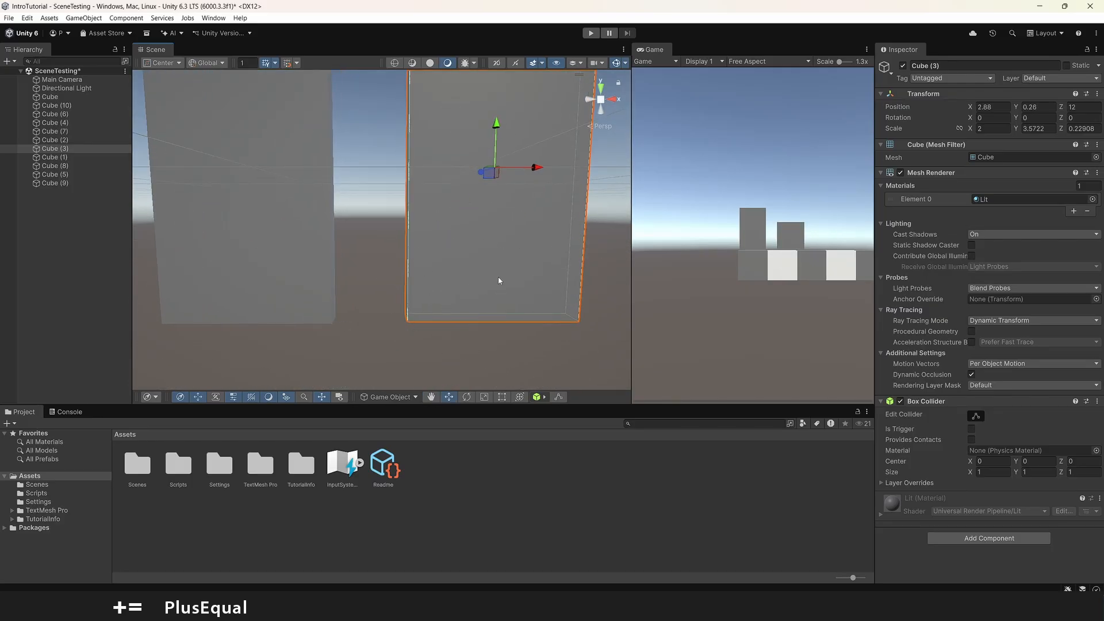
- Vertex-snap the lower corner of Cube (3) onto the adjacent lower corner of Cube (2), closing the gap between them
right_click_drag(500, 281, 419, 150)
scroll(417, 255, "down", 3)
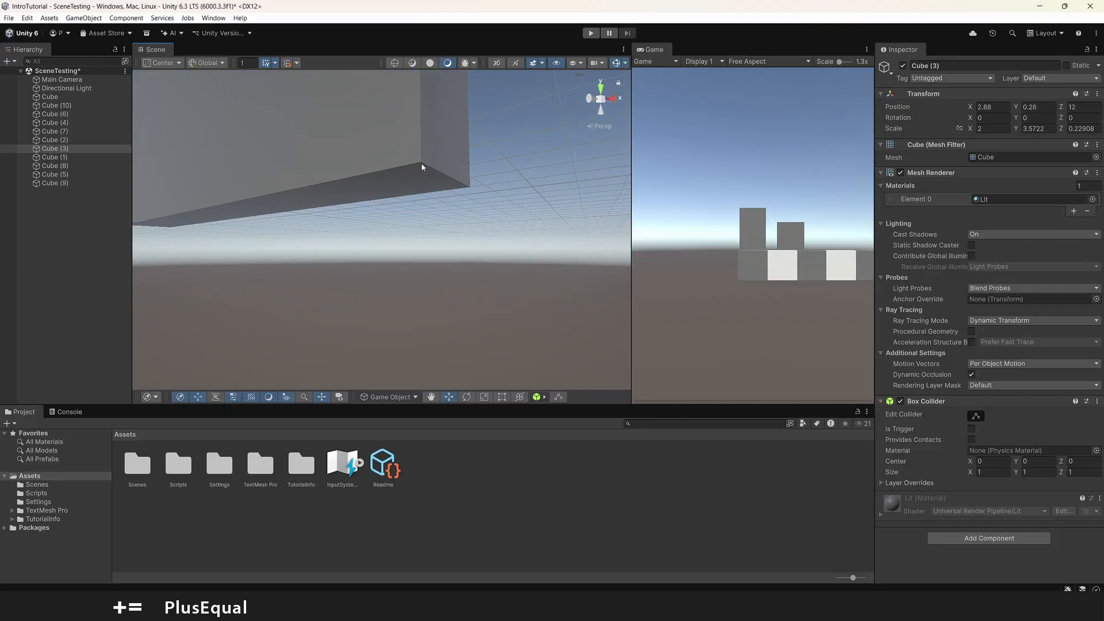
key("f")
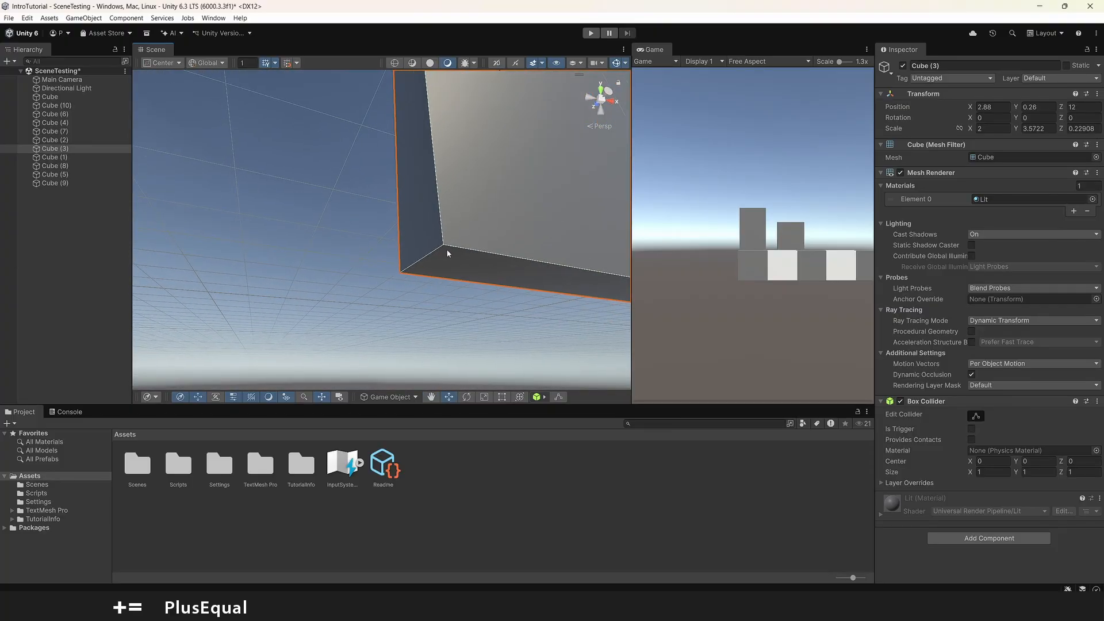
right_click_drag(439, 246, 512, 242)
left_click(249, 275)
left_click(513, 241)
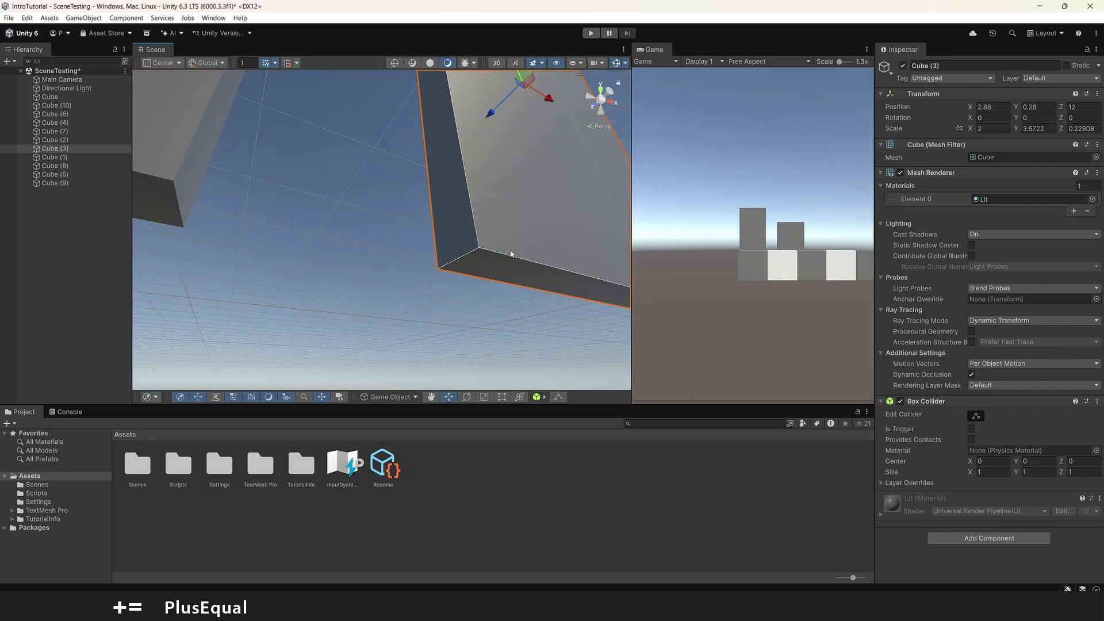
key("f")
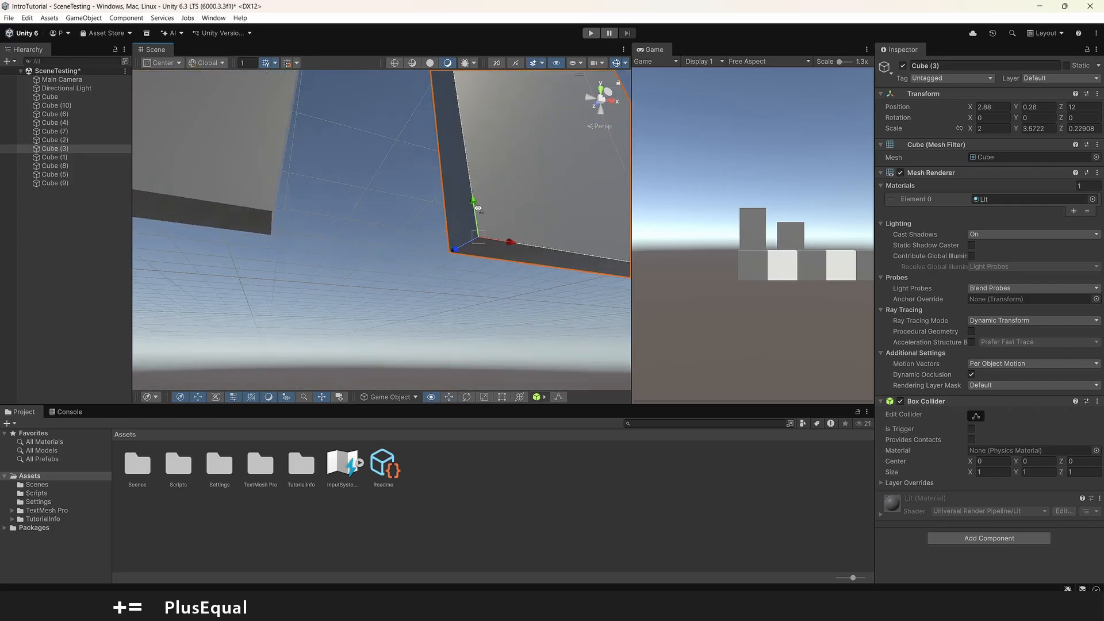
key("v")
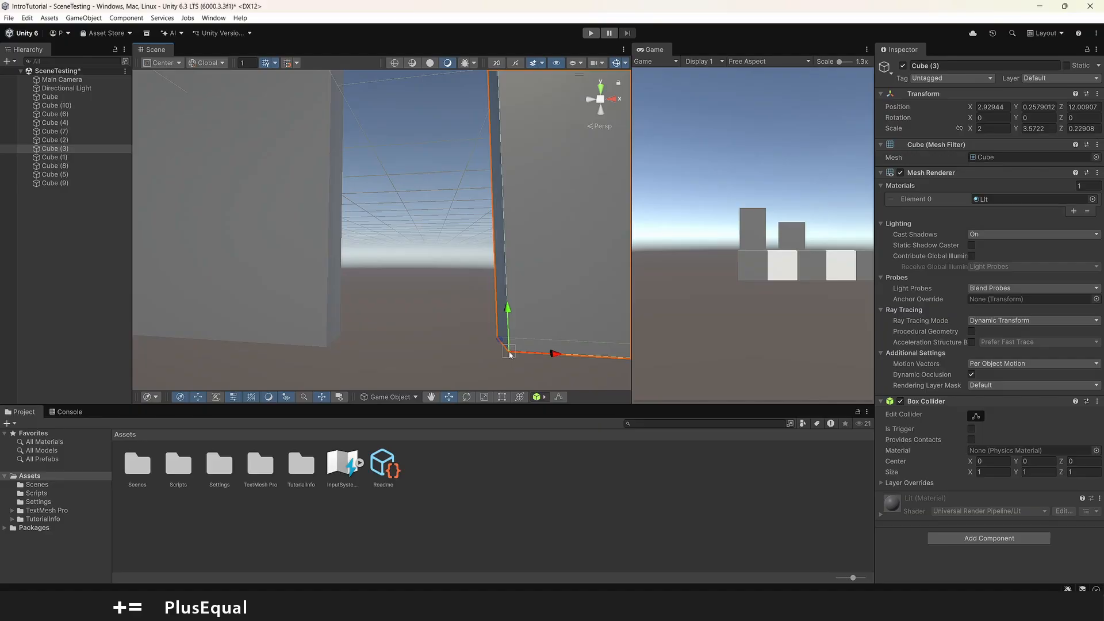
left_click_drag(510, 355, 327, 346)
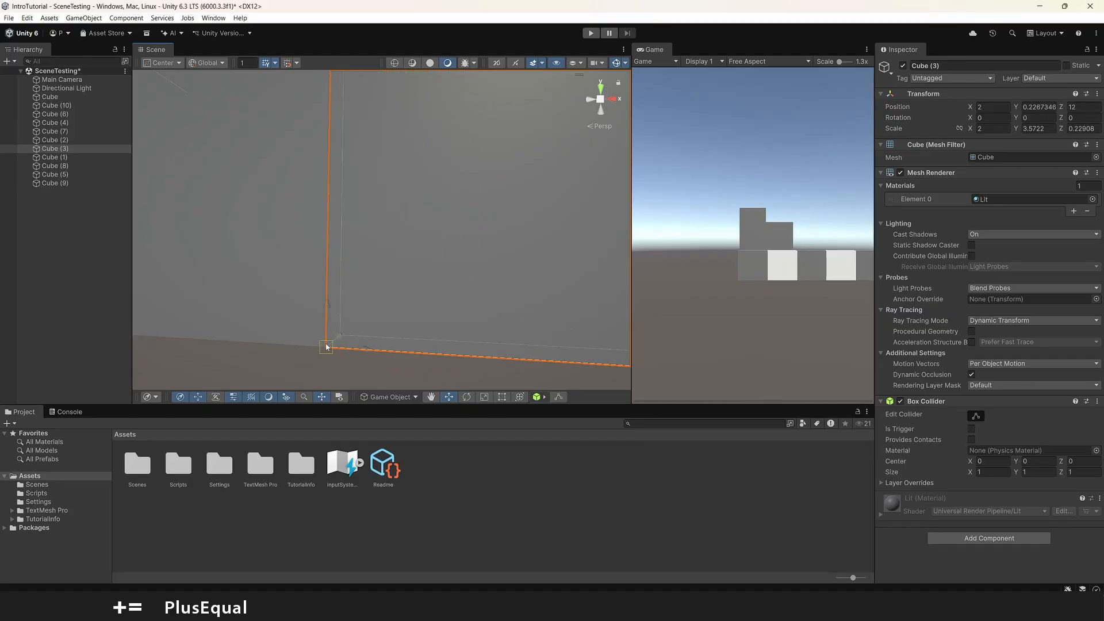
- Examine the joint between Cube (2) and Cube (3) from several angles and preview vertex snapping at Cube (3)'s different corners
right_click_drag(414, 249, 445, 192)
key("v")
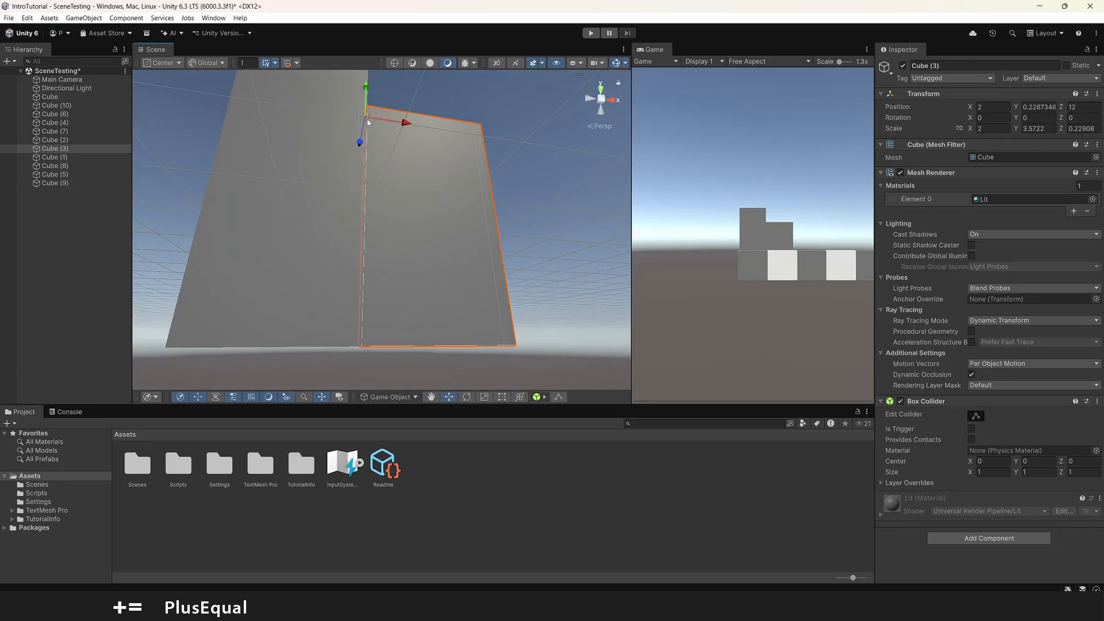
right_click_drag(393, 244, 340, 289)
key("v")
left_click_drag(349, 286, 340, 105)
right_click_drag(339, 105, 377, 257)
middle_click_drag(377, 258, 395, 253)
key("v")
right_click_drag(395, 253, 360, 316)
left_click_drag(394, 243, 404, 339)
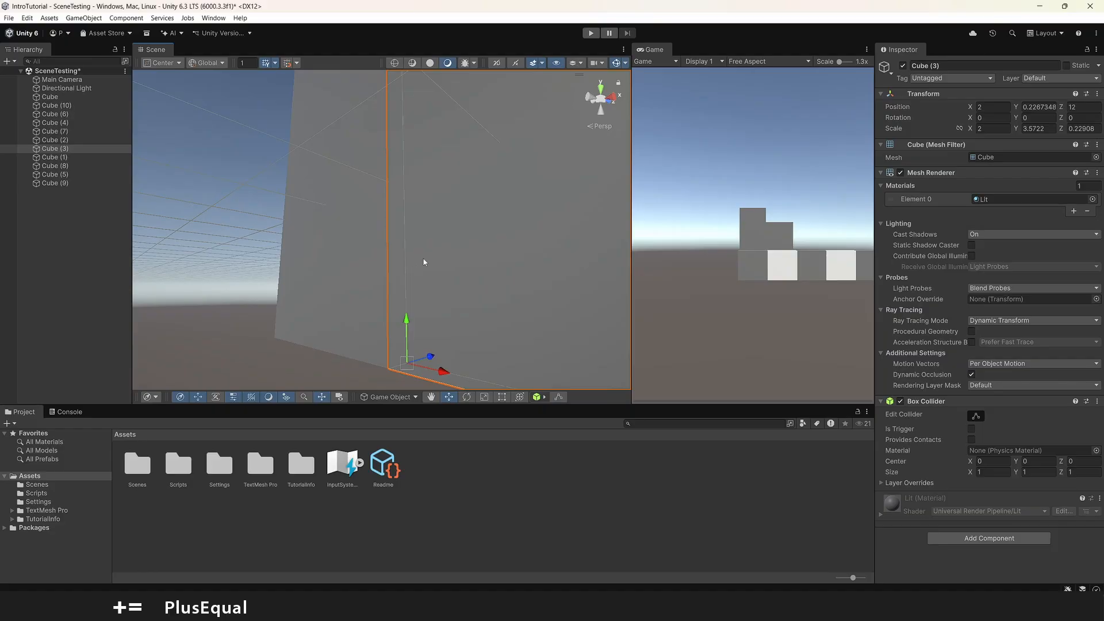
right_click_drag(441, 288, 458, 236)
scroll(455, 227, "down", 3)
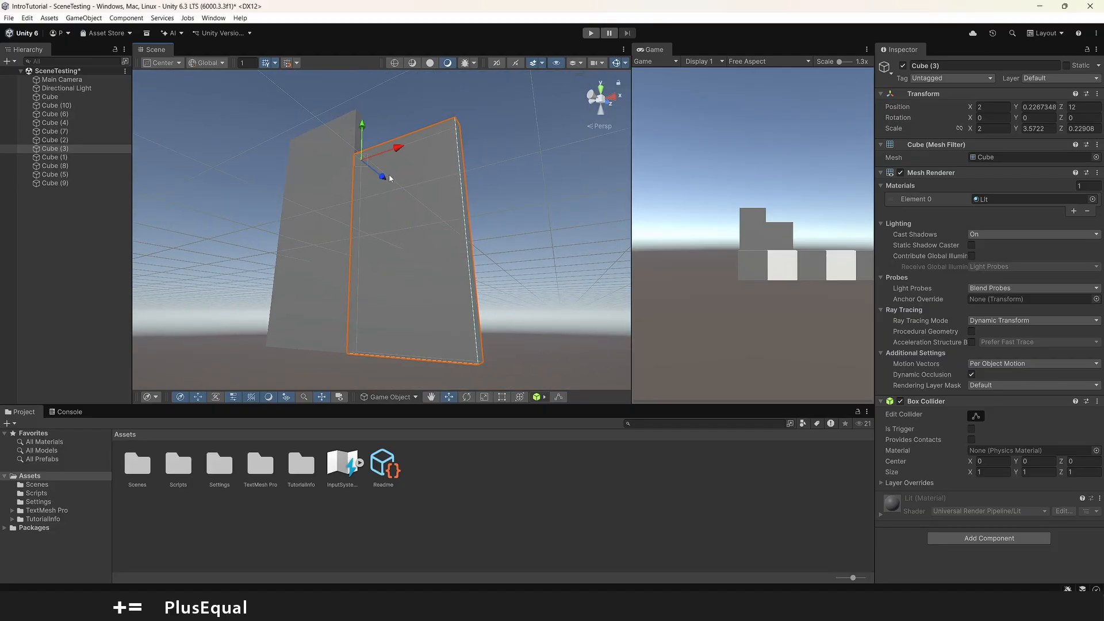
right_click_drag(389, 174, 409, 297)
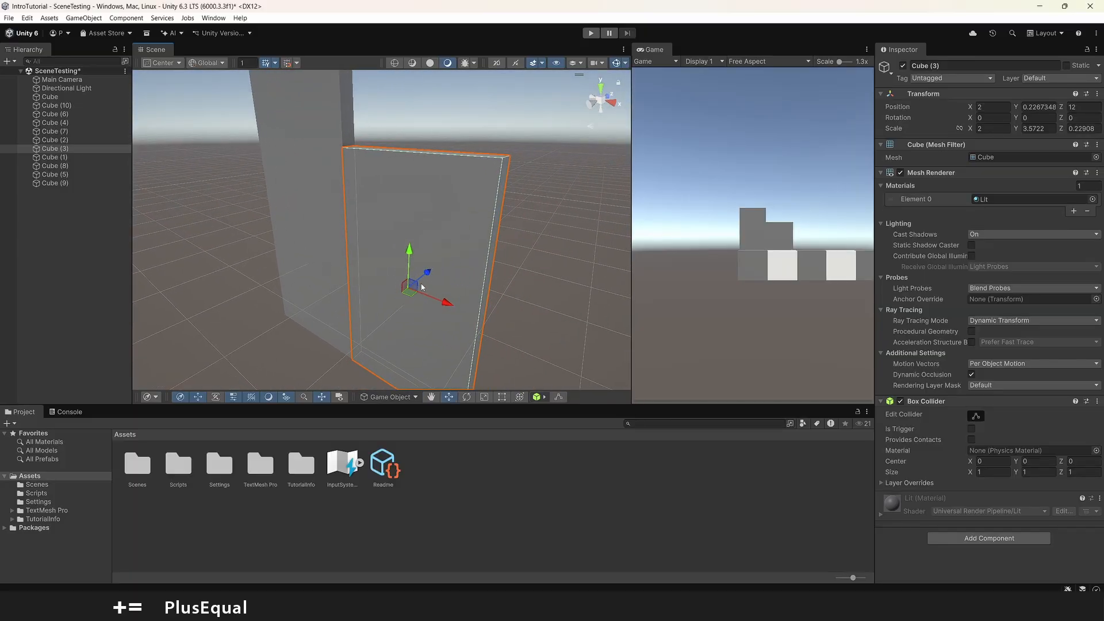
scroll(412, 282, "down", 4)
right_click_drag(412, 282, 329, 233)
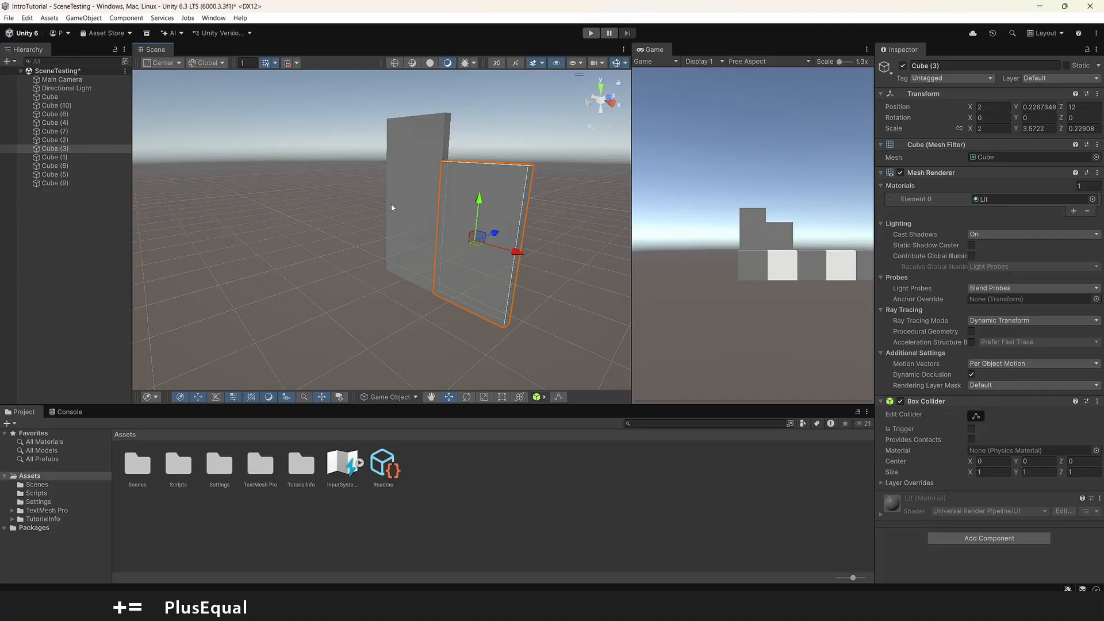
- Stretch Cube (2) in depth to a Z scale of about 6.90, then deselect it
left_click(403, 231)
key("r")
left_click_drag(436, 200, 168, 183)
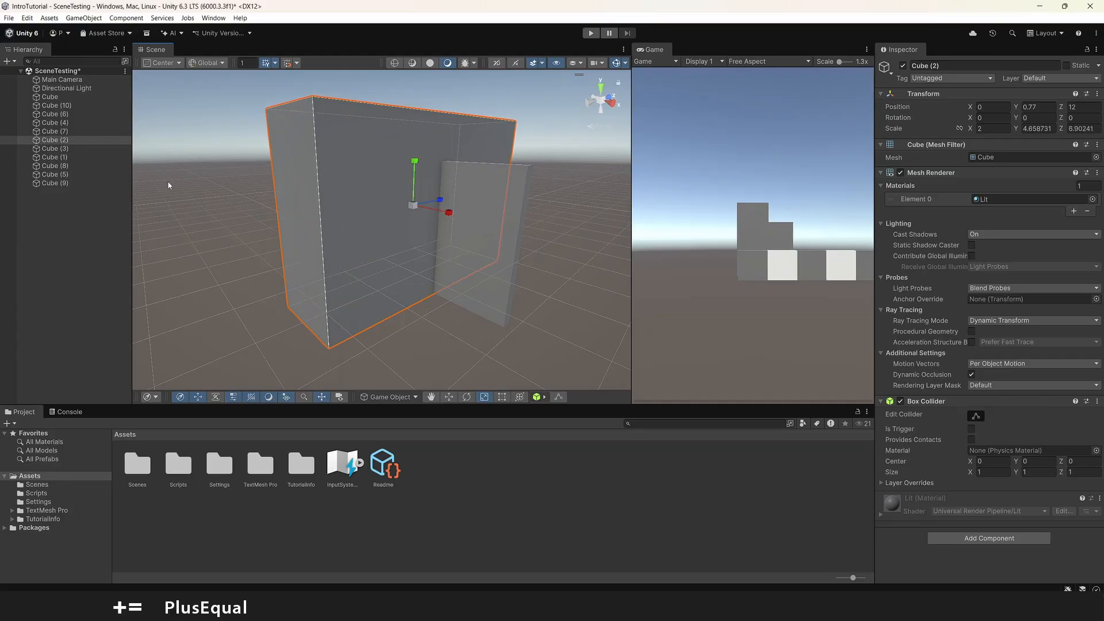
right_click_drag(309, 184, 424, 227)
key("s")
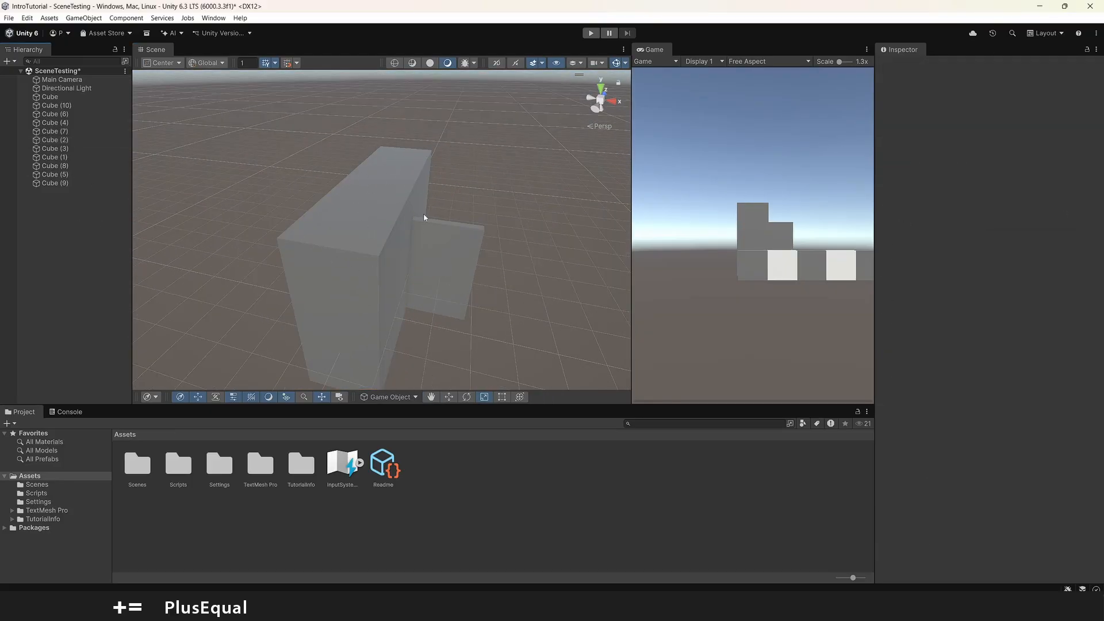
- Create a 3D sphere and raise it above the deep block to about Y 4.34
right_click(63, 229)
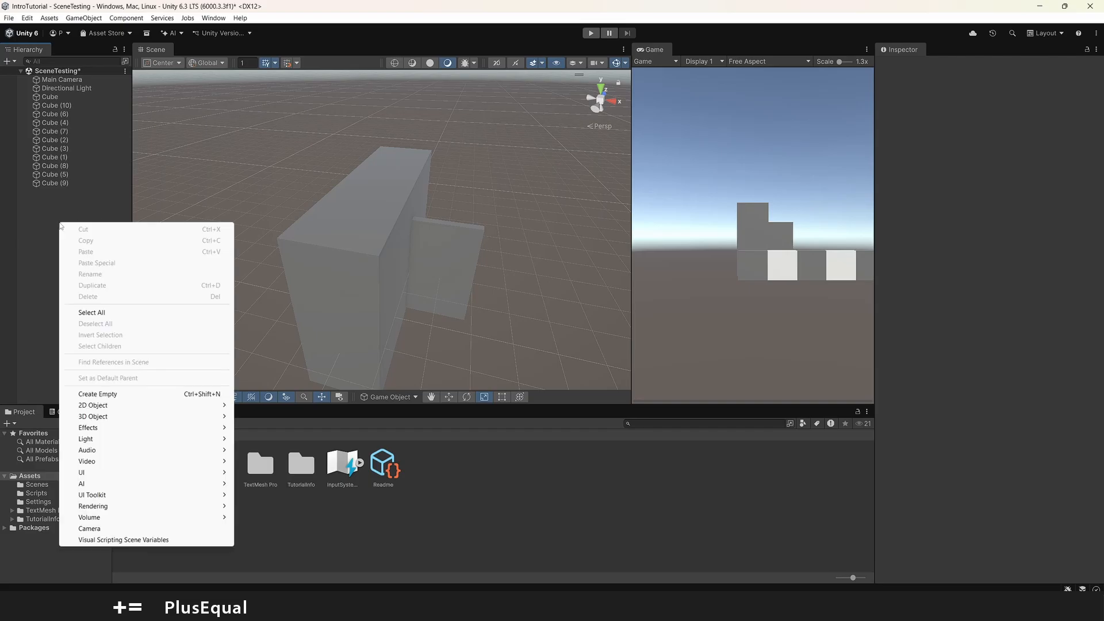
mouse_move(92, 417)
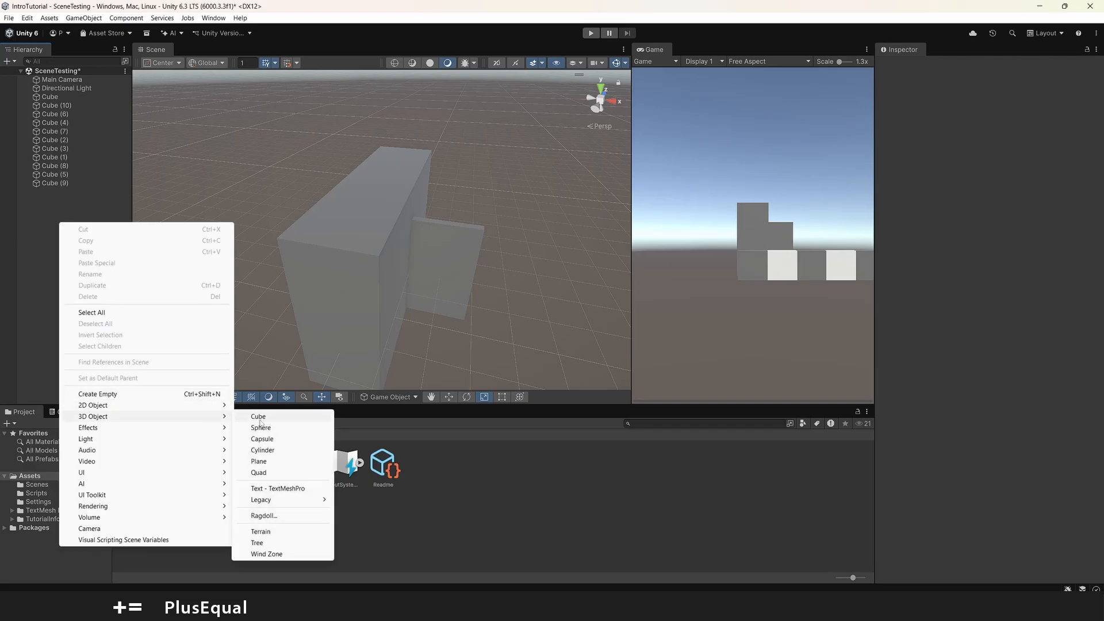
left_click(262, 428)
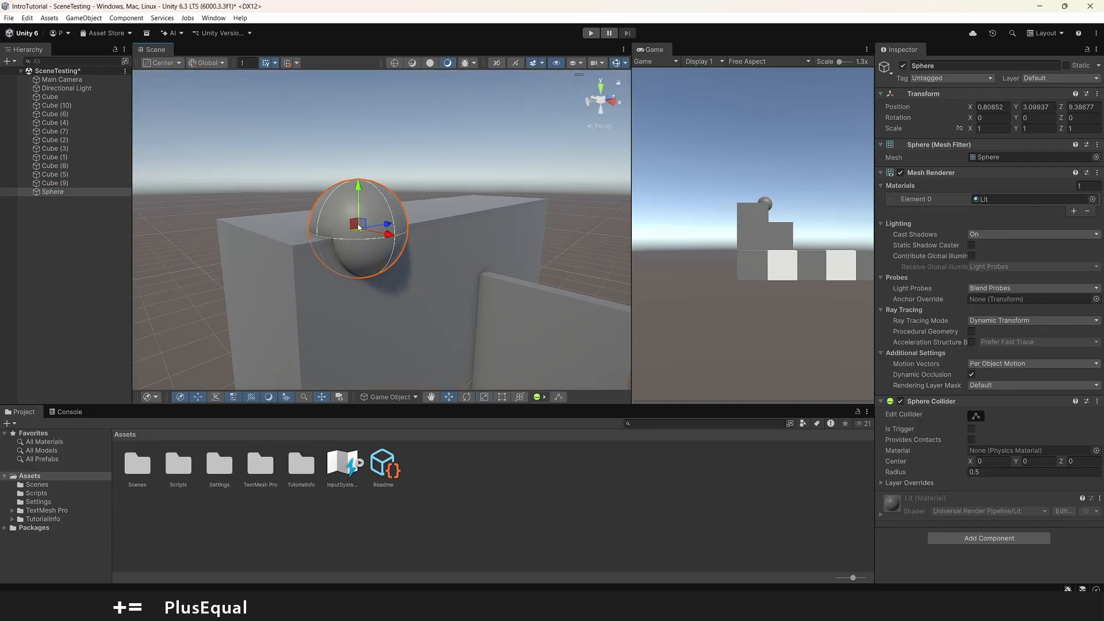
left_click_drag(359, 213, 358, 83)
key("w")
right_click_drag(412, 209, 399, 175)
key("s")
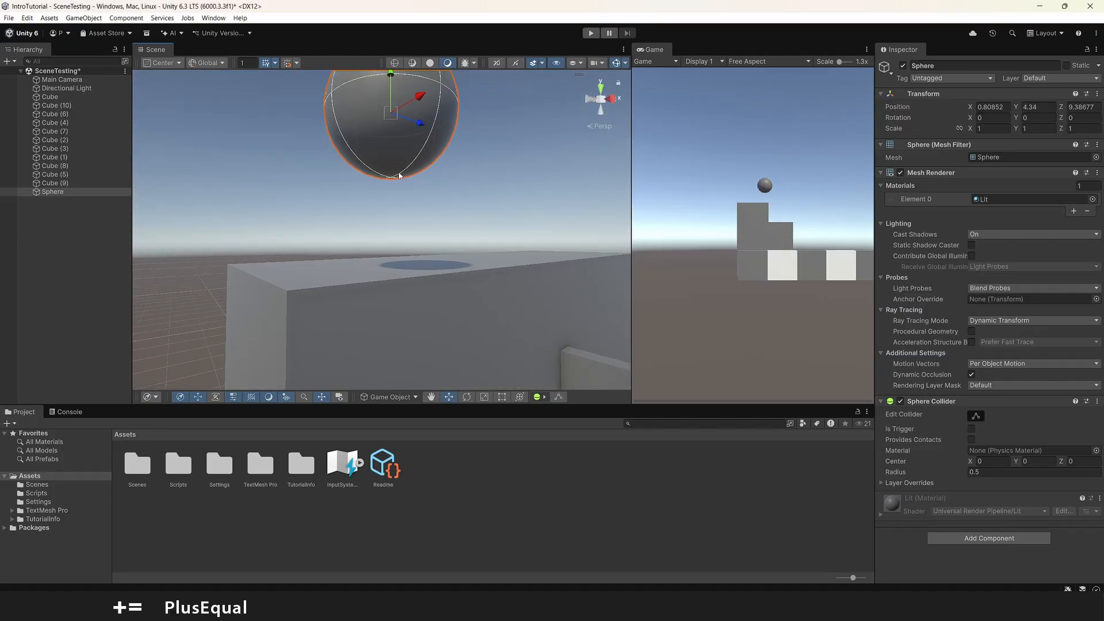
- Vertex-snap the sphere's underside onto the top front corner of the deep block
key("v")
left_click_drag(400, 175, 309, 283)
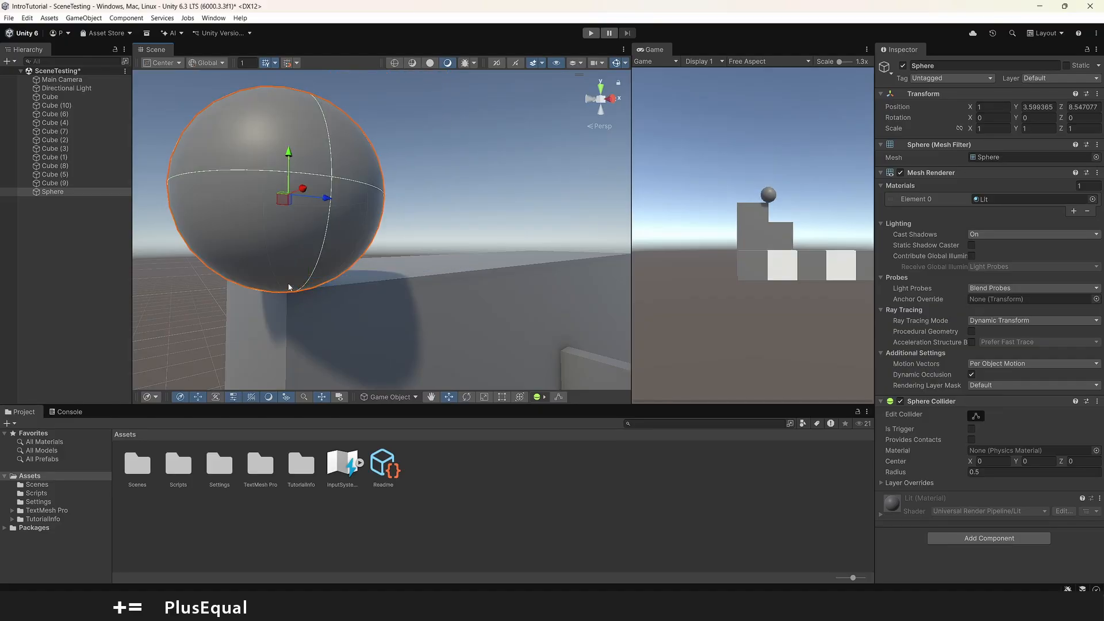
right_click_drag(443, 239, 348, 329)
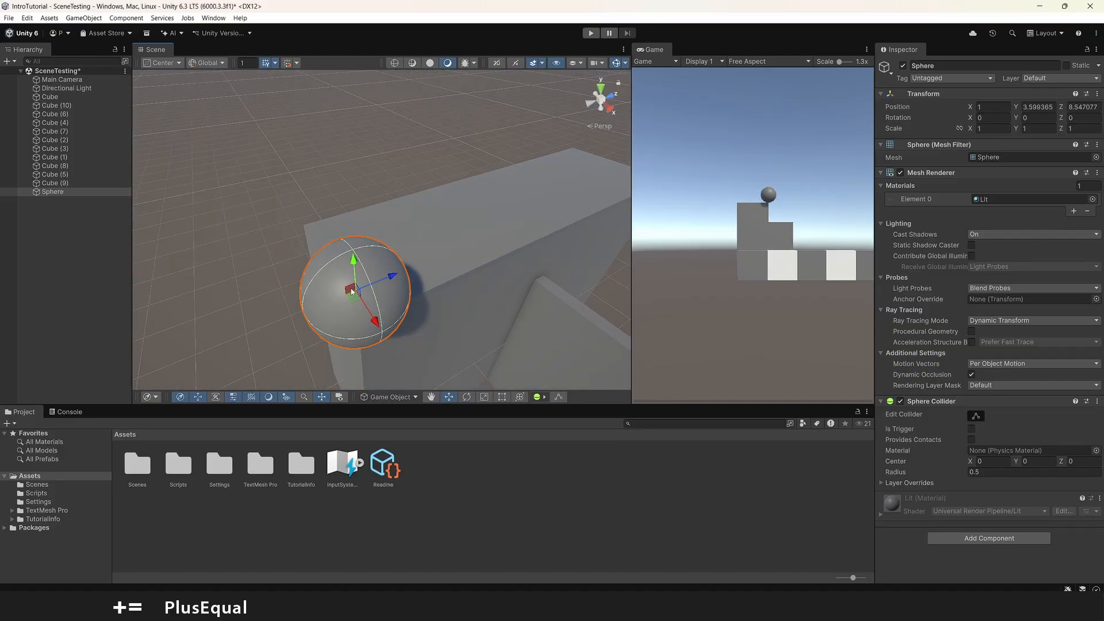
- Move the sphere to hover above the deep block at about X 0.359, Y 5.335, Z 12.5
left_click_drag(354, 297, 553, 180)
right_click_drag(532, 251, 379, 220)
left_click_drag(394, 218, 394, 103)
- Add a Rigidbody component to the sphere
left_click(992, 536)
type("r")
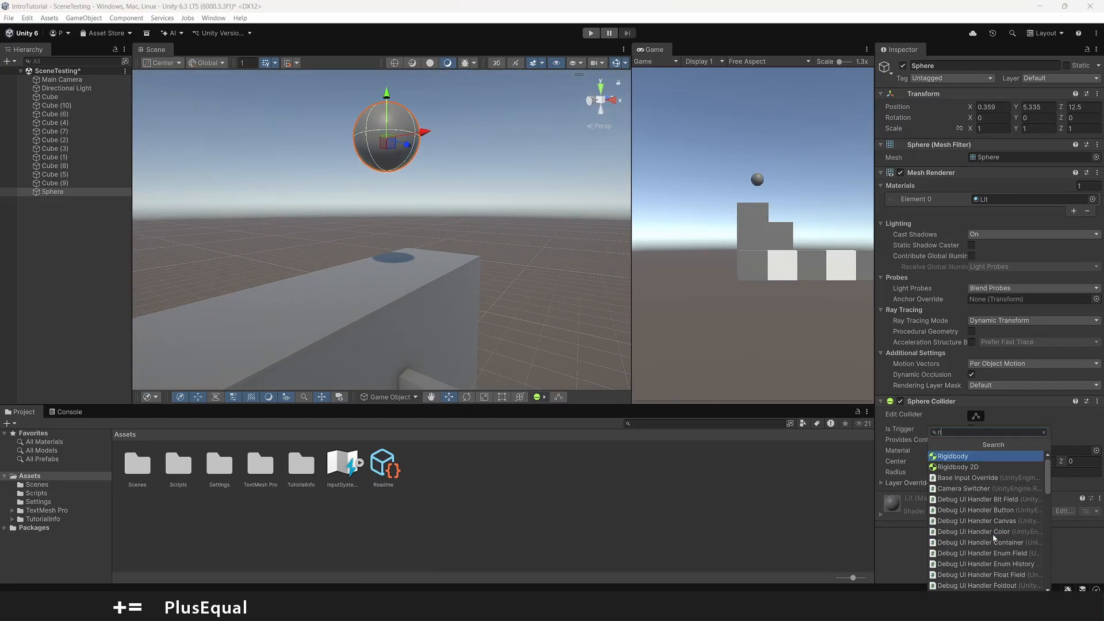
type("igidb")
key("Return")
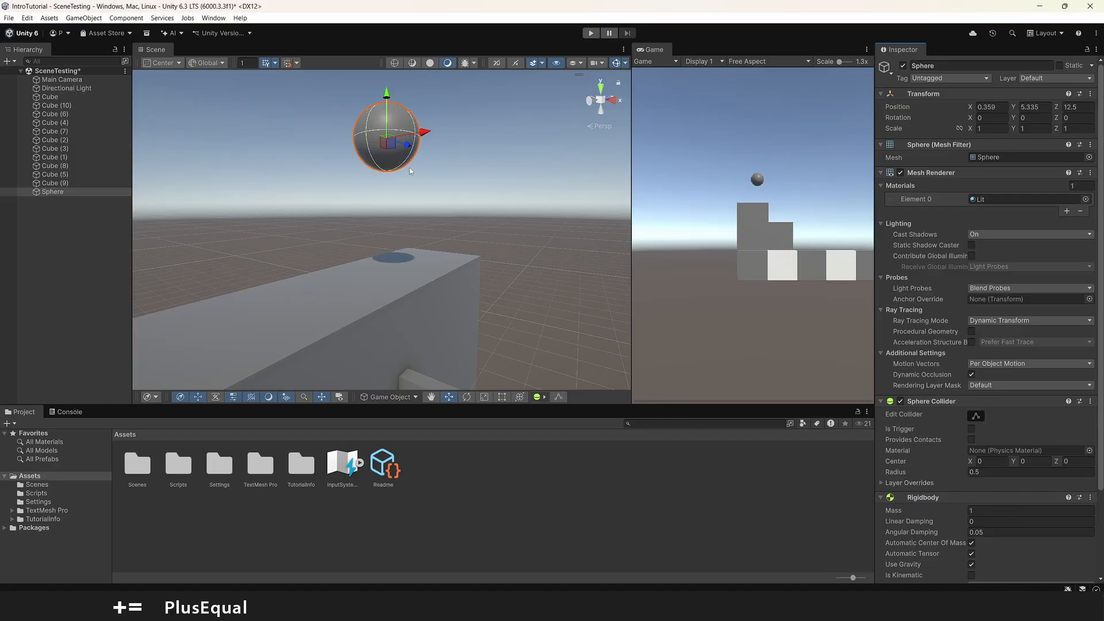
- Run the scene so the sphere drops onto the block, and inspect its contact with the surface
left_click(590, 33)
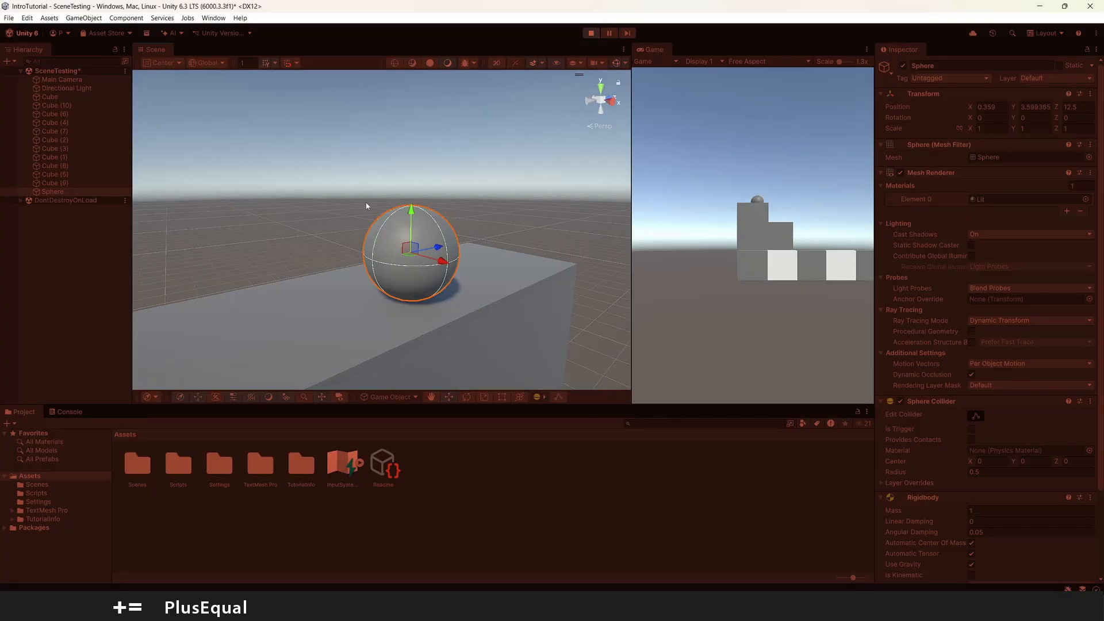
key("w")
right_click_drag(414, 305, 397, 247)
scroll(426, 247, "down", 3)
key("s")
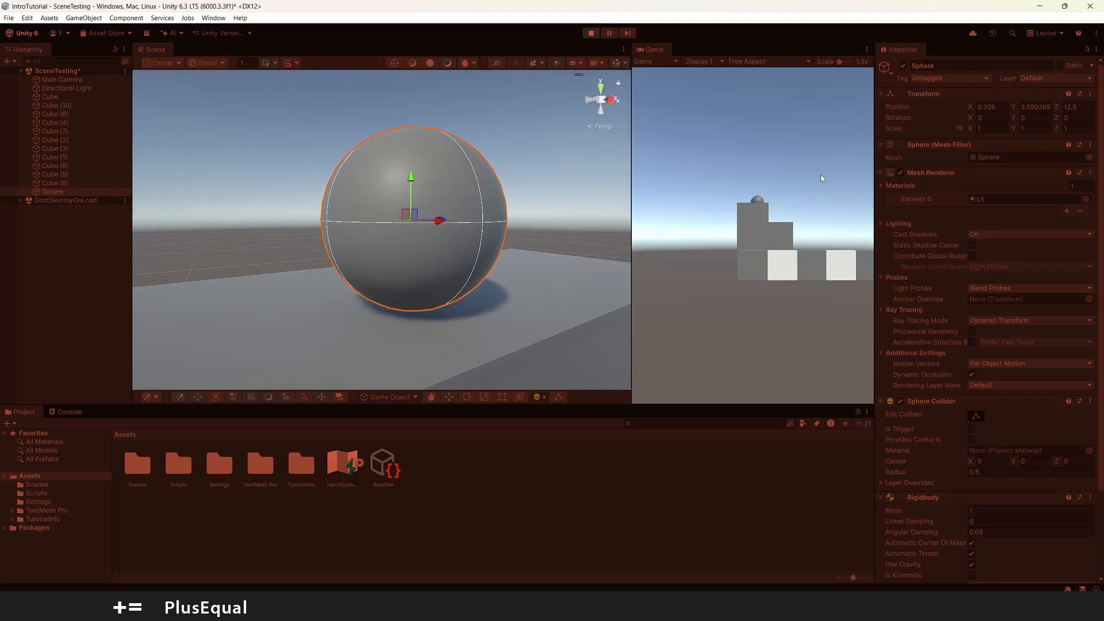
- Copy the sphere's Transform component values while the scene is running
left_click(1090, 93)
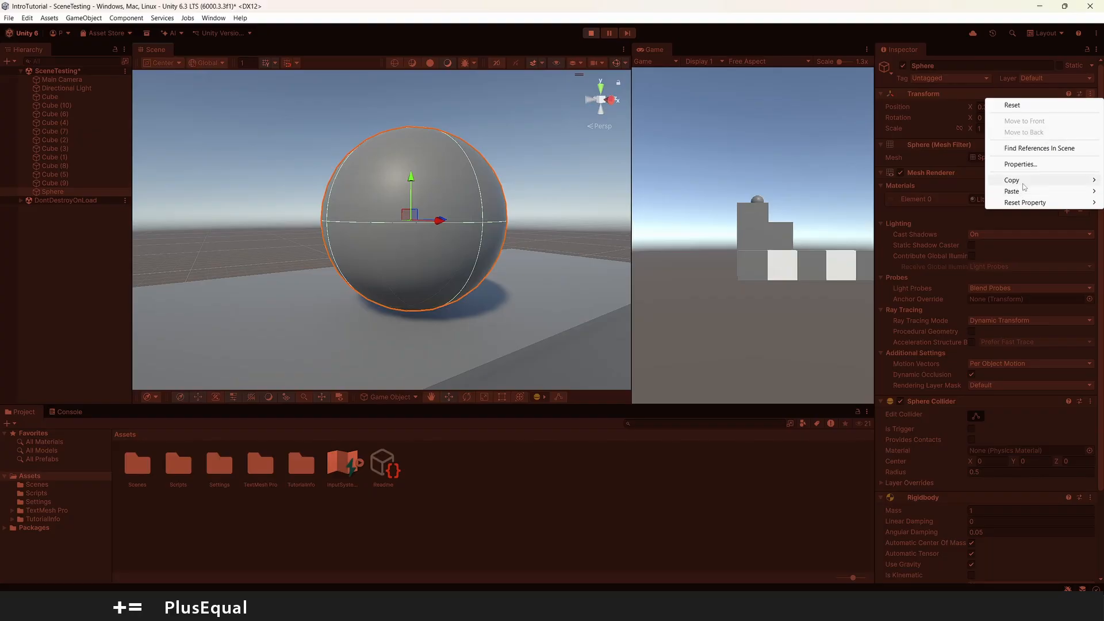
mouse_move(1024, 185)
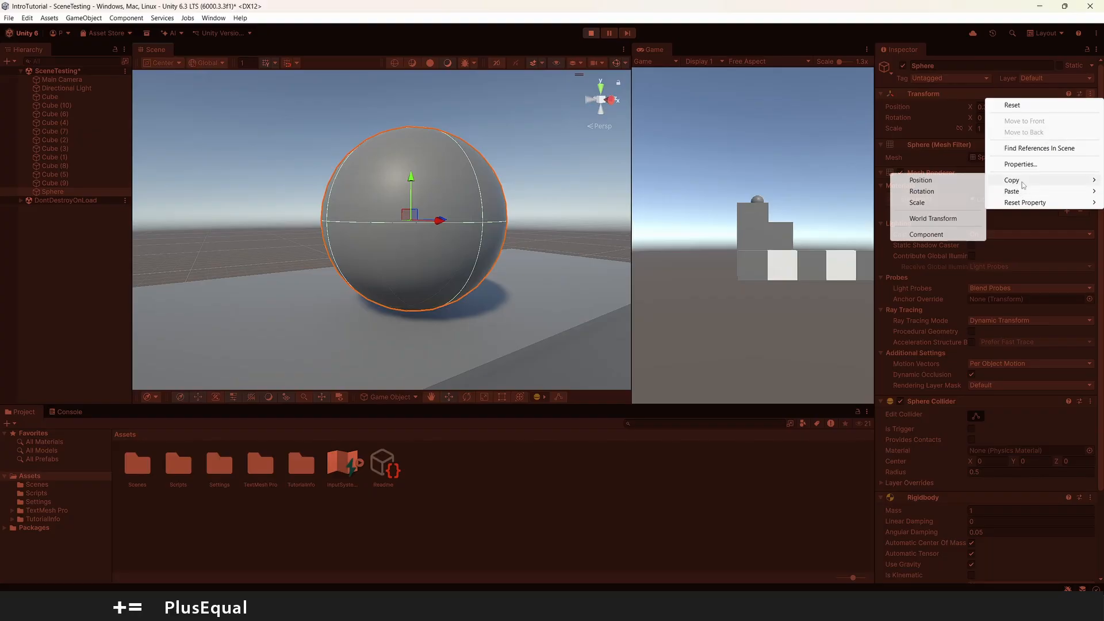
left_click(926, 235)
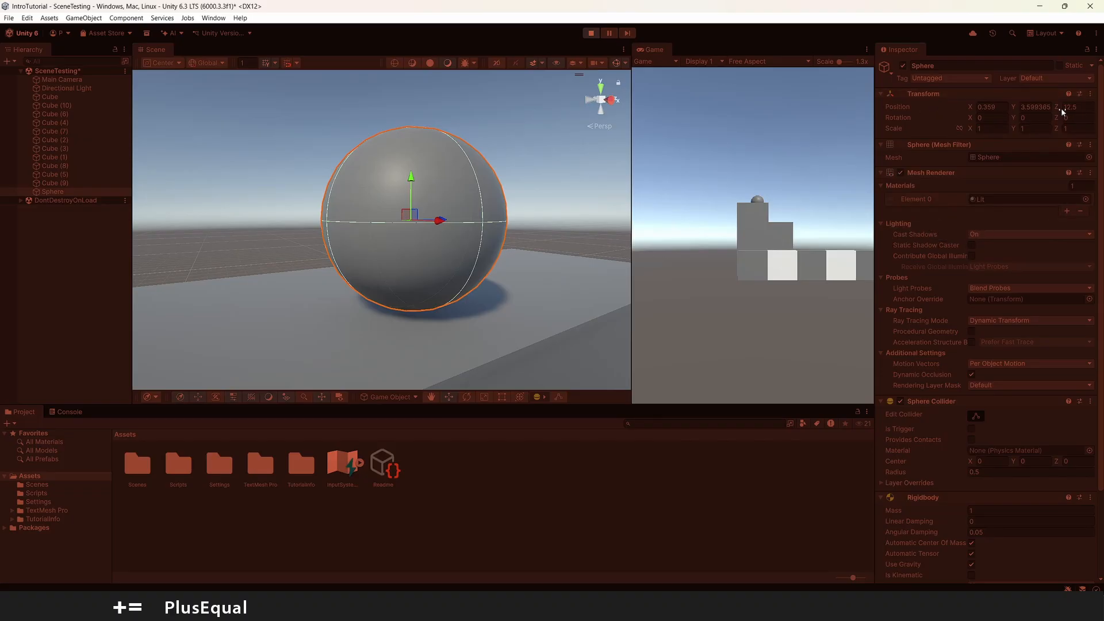
- Stop the running scene and paste the copied Transform component values onto the sphere
key("ctrl+p")
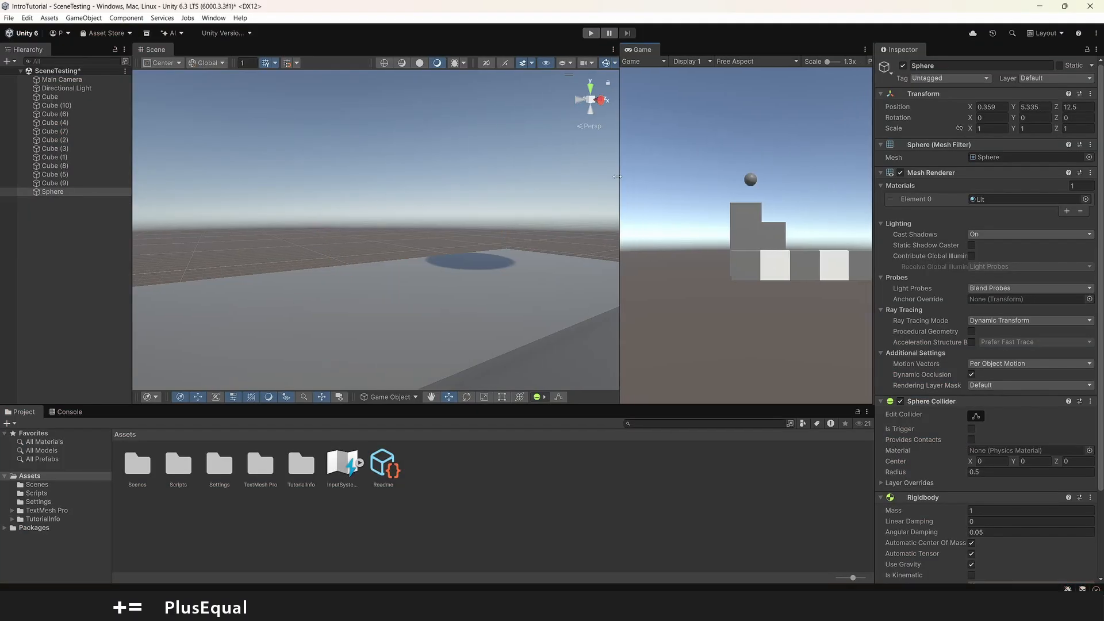
key("s")
scroll(515, 177, "down", 1)
right_click_drag(516, 179, 497, 180)
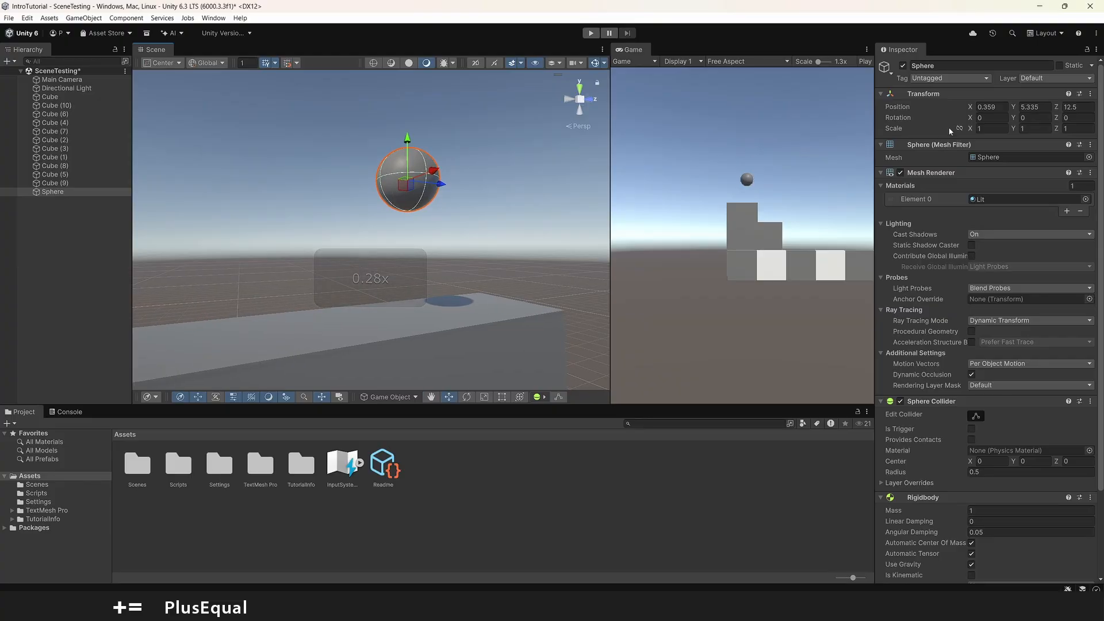
left_click(1091, 95)
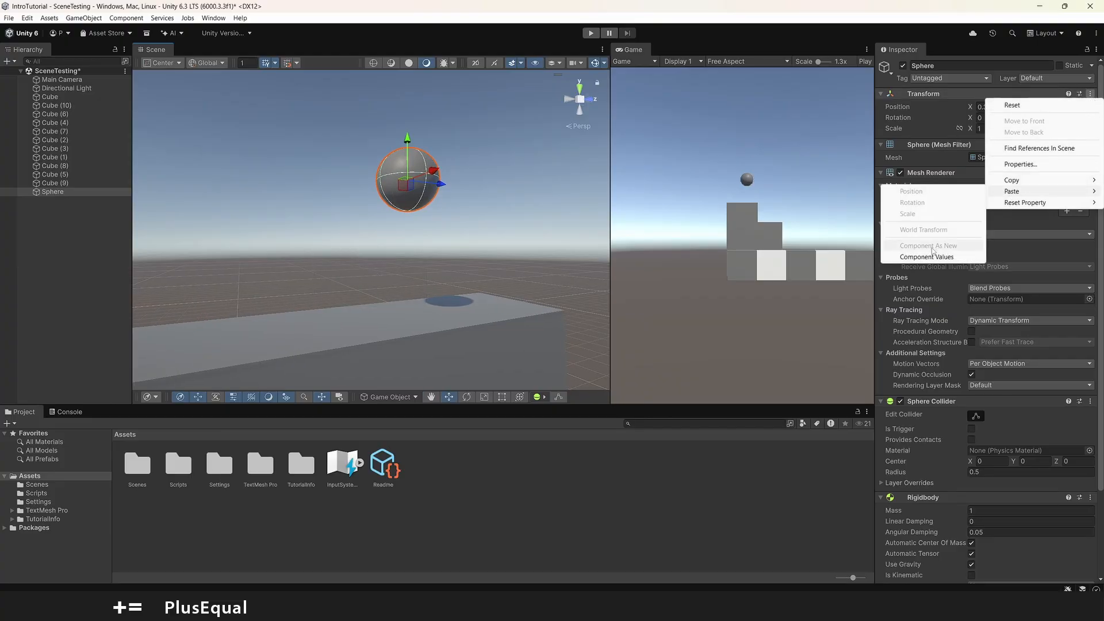
left_click(953, 261)
- Examine from several angles how the sphere rests on the block's top surface
key("w")
right_click_drag(444, 268, 397, 208)
key("s")
scroll(460, 279, "up", 1)
key("w")
key("d")
key("a")
key("s")
key("s")
key("w")
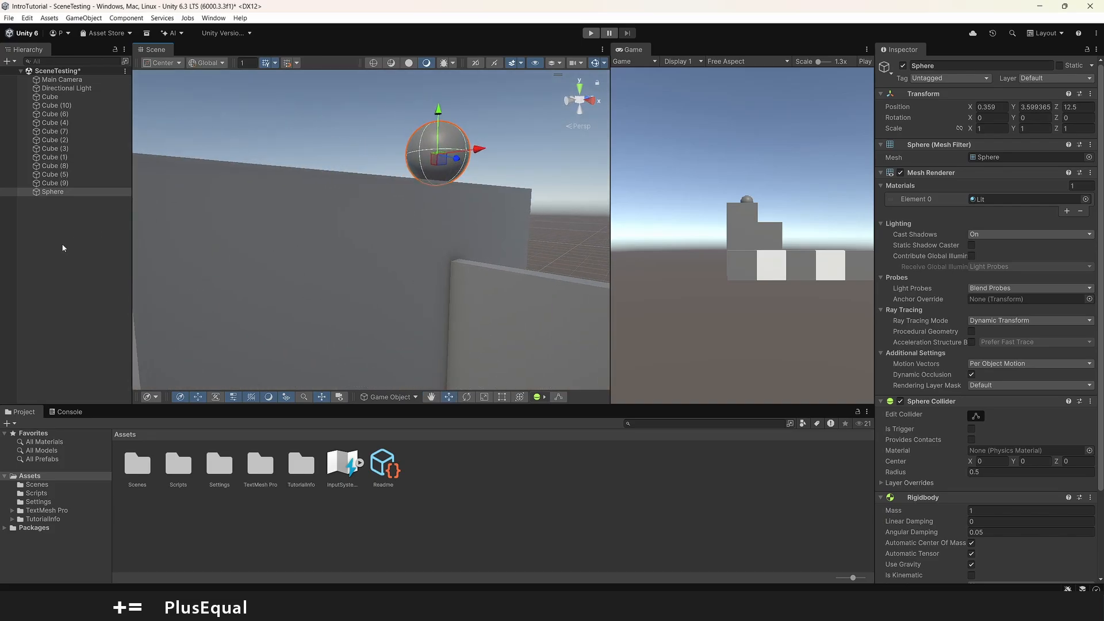
- Create a cube at the block's side below the sphere and scale it to about 0.163 × 0.204 × 0.408
right_click(63, 248)
mouse_move(172, 439)
left_click(253, 438)
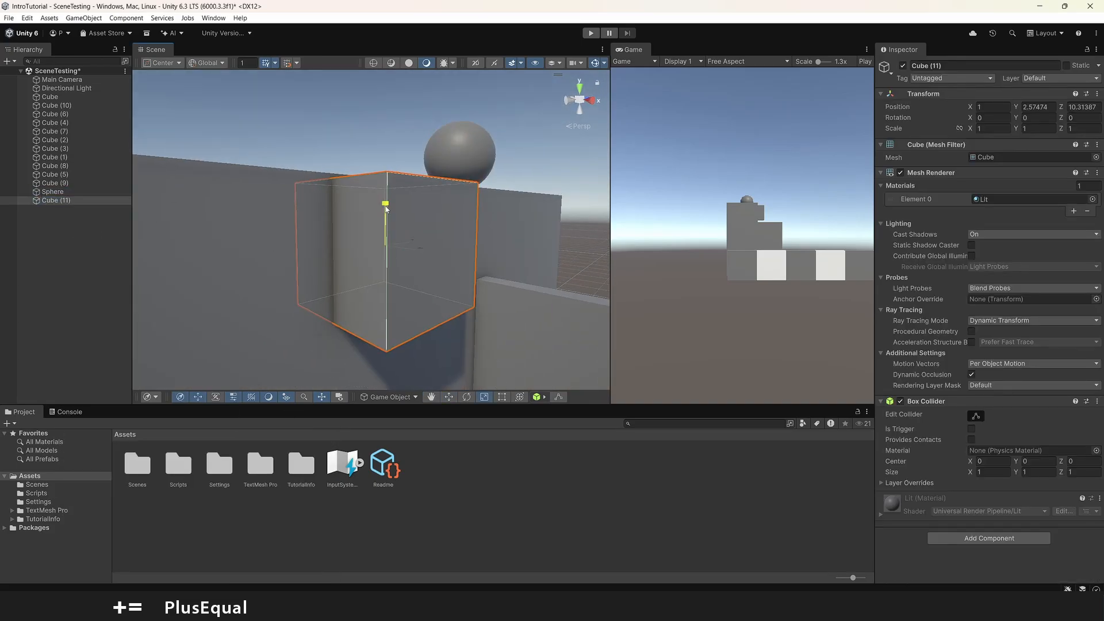
left_click_drag(386, 208, 401, 250)
left_click_drag(386, 214, 385, 206)
left_click_drag(419, 243, 427, 245)
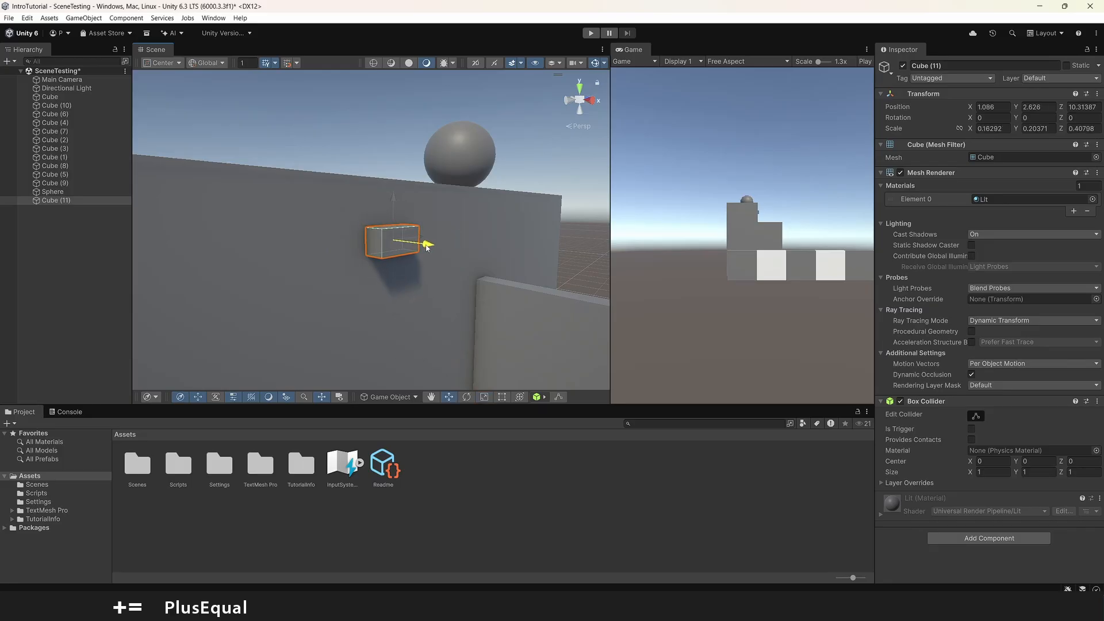
- Move the small cube away from the block to X 2.881 and surface-snap it back onto the block's side
right_click_drag(458, 227, 390, 148)
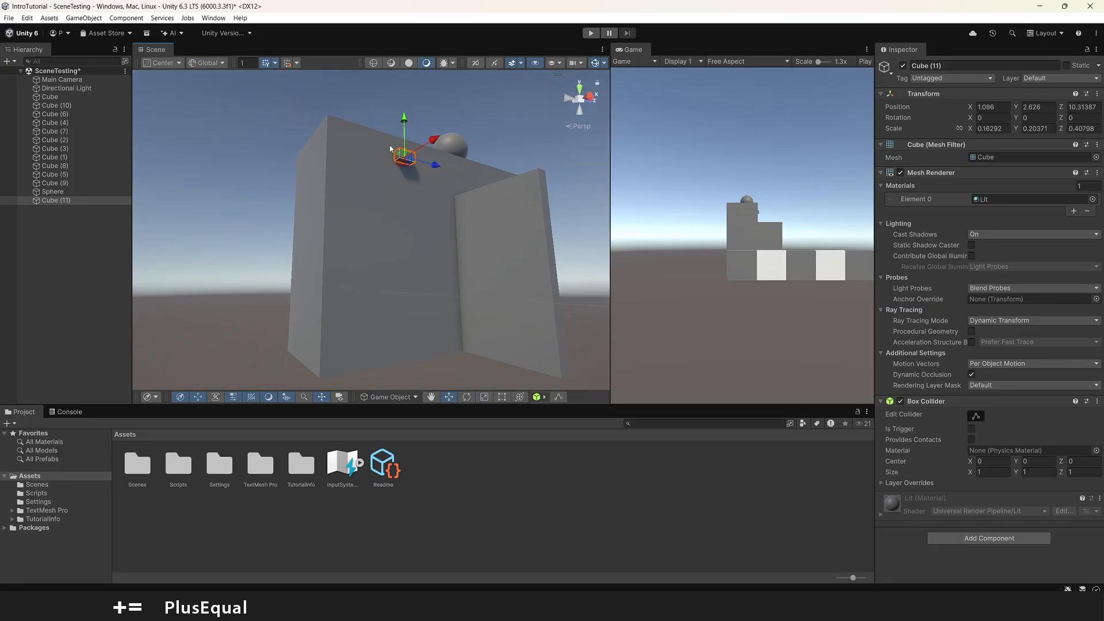
key("w")
right_click_drag(506, 243, 613, 300)
key("a")
left_click_drag(511, 260, 511, 263)
right_click_drag(542, 274, 422, 231)
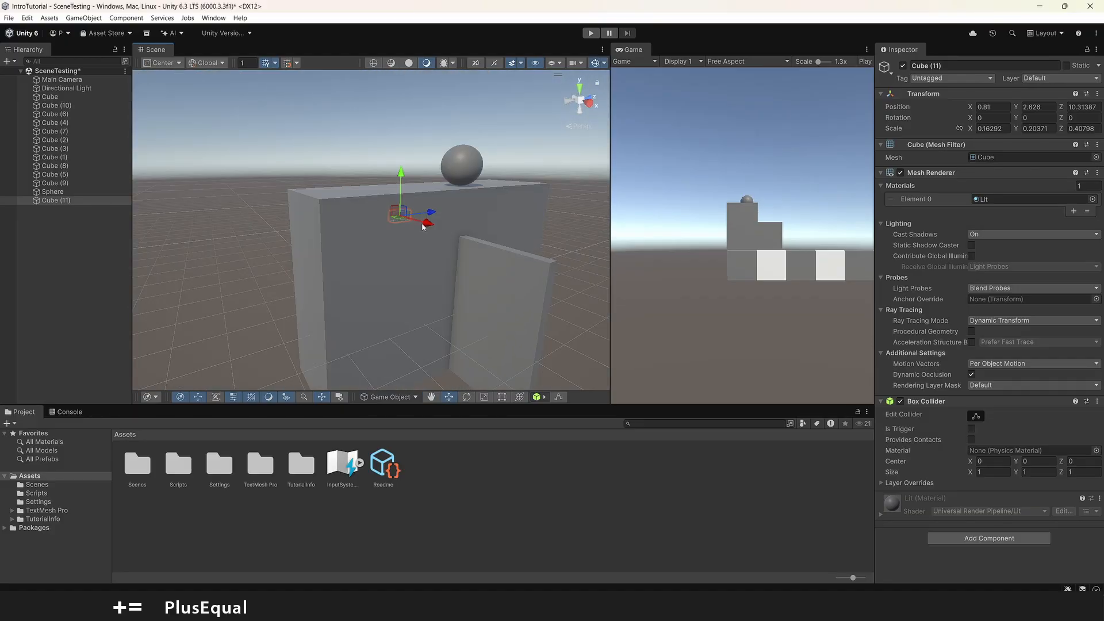
left_click_drag(423, 224, 483, 240)
right_click_drag(486, 243, 491, 277)
key("w")
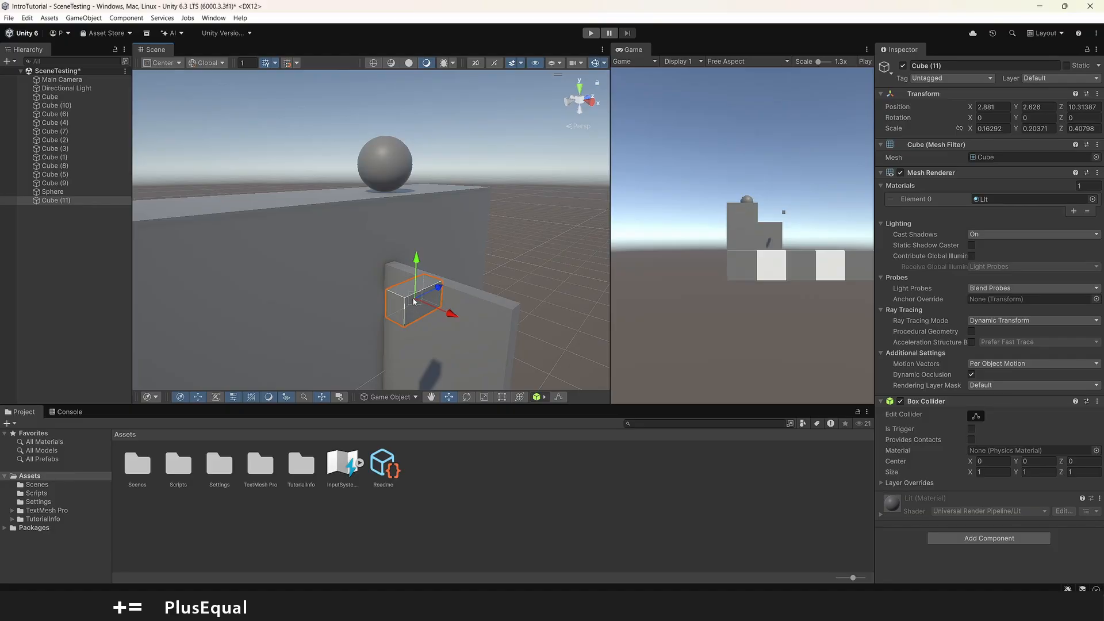
left_click_drag(416, 301, 288, 279)
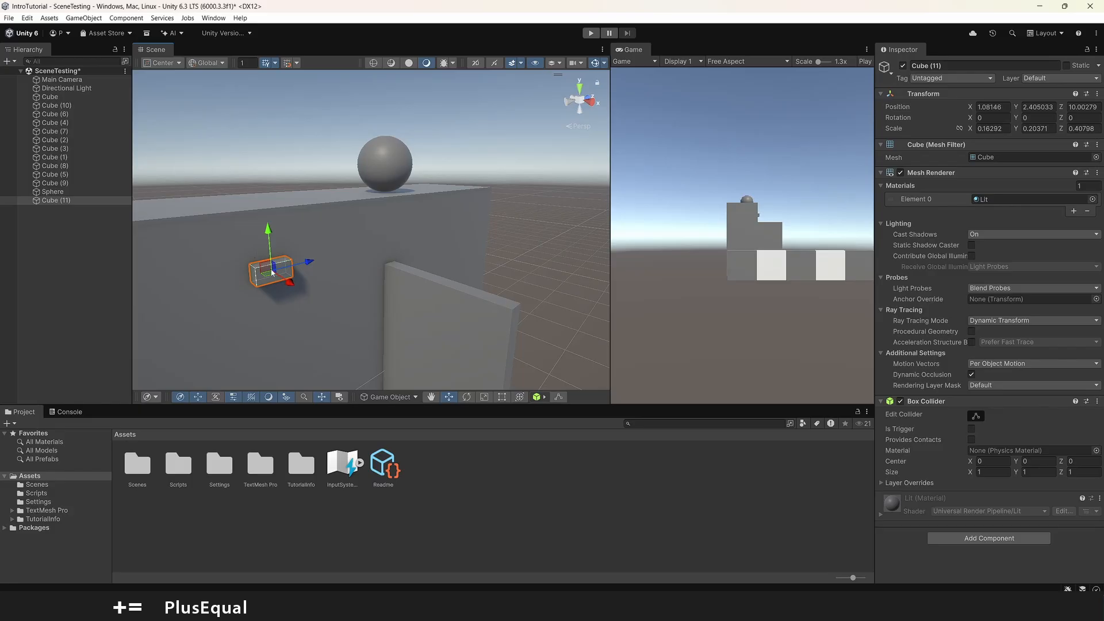
- Switch the handle position to Pivot and surface-snap the small cube onto the block's side at about Y 2.344, Z 10.339
left_click(166, 63)
left_click(161, 85)
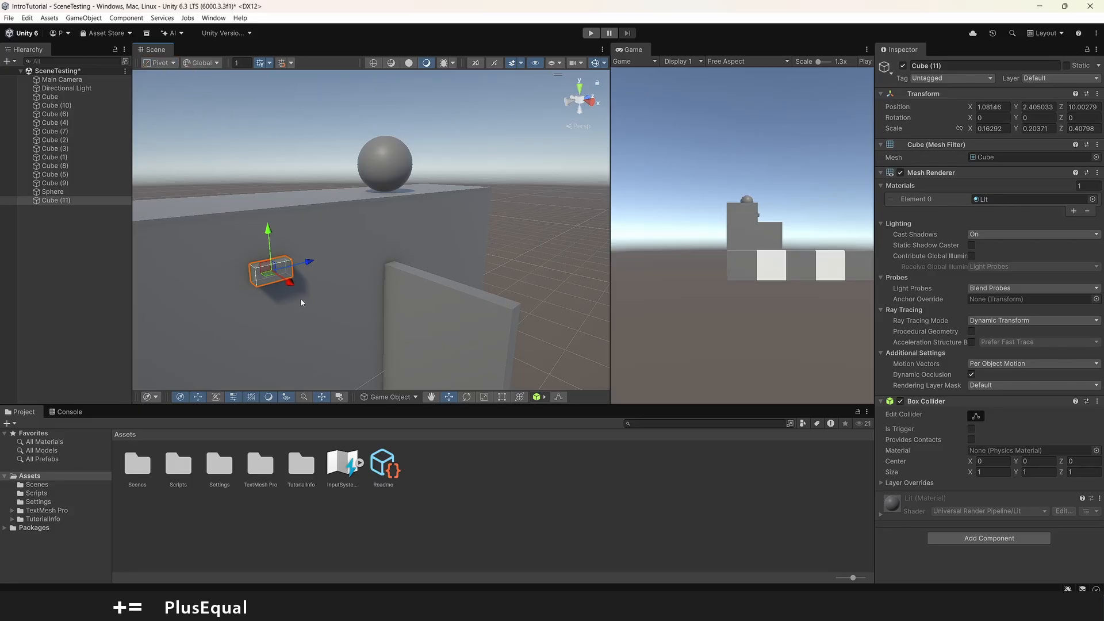
left_click_drag(271, 270, 297, 268)
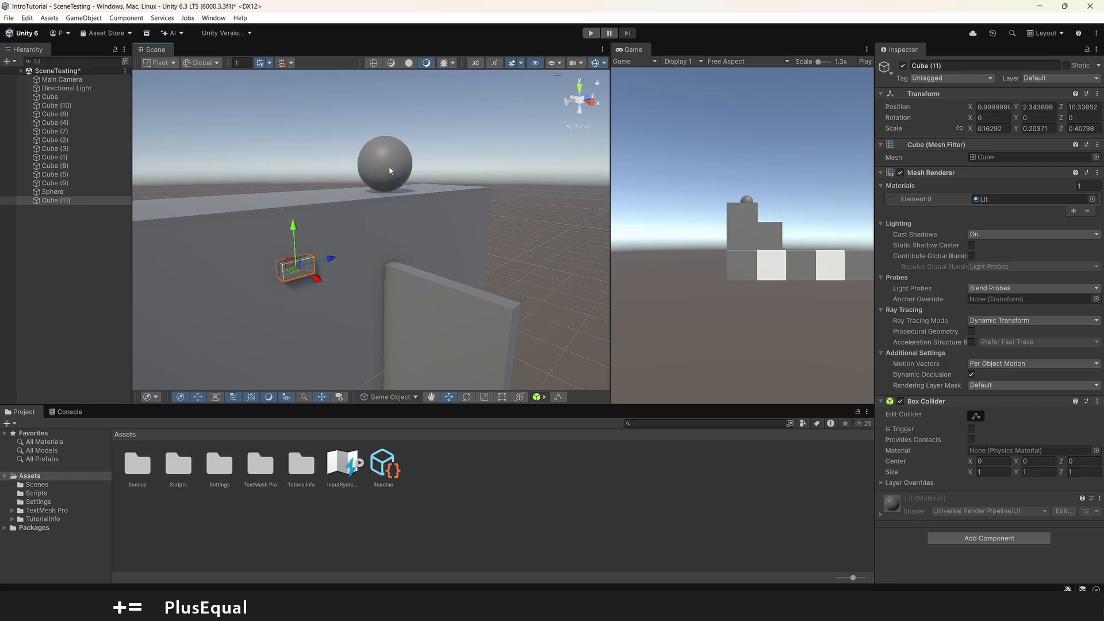
- Surface-snap the sphere by its pivot onto the block's top at about X 0.168, Y 3.099, Z 13.562
left_click(389, 168)
key("s")
right_click_drag(389, 167, 408, 263)
key("w")
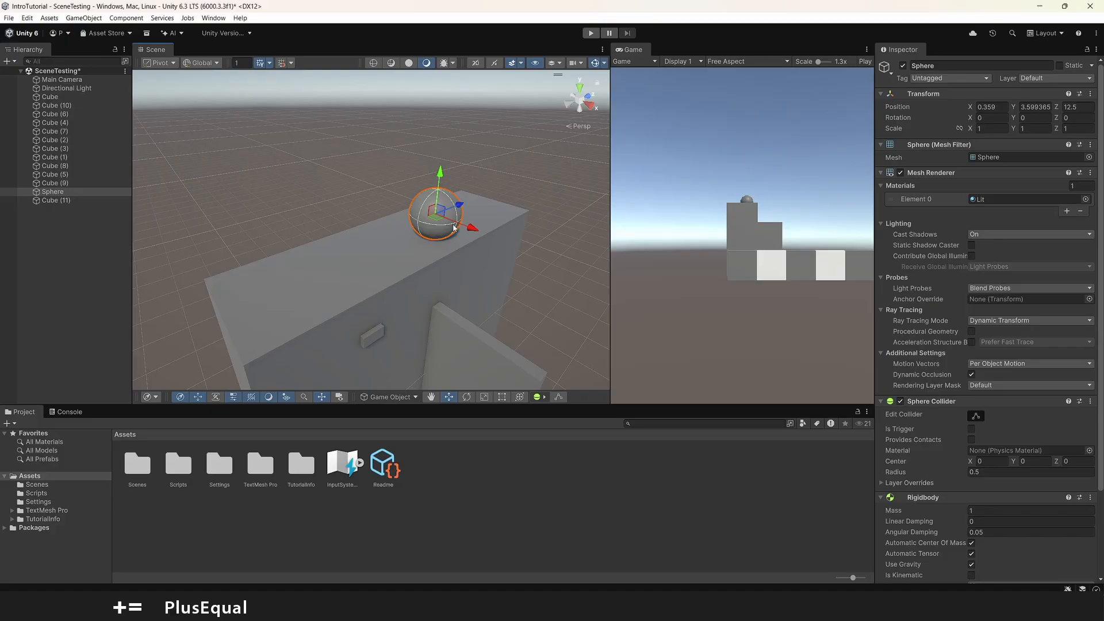
mouse_move(438, 215)
left_mouse_down()
mouse_move(385, 249)
mouse_move(449, 219)
left_mouse_up()
right_click_drag(496, 254, 445, 195)
key("w")
key("d")
key("s")
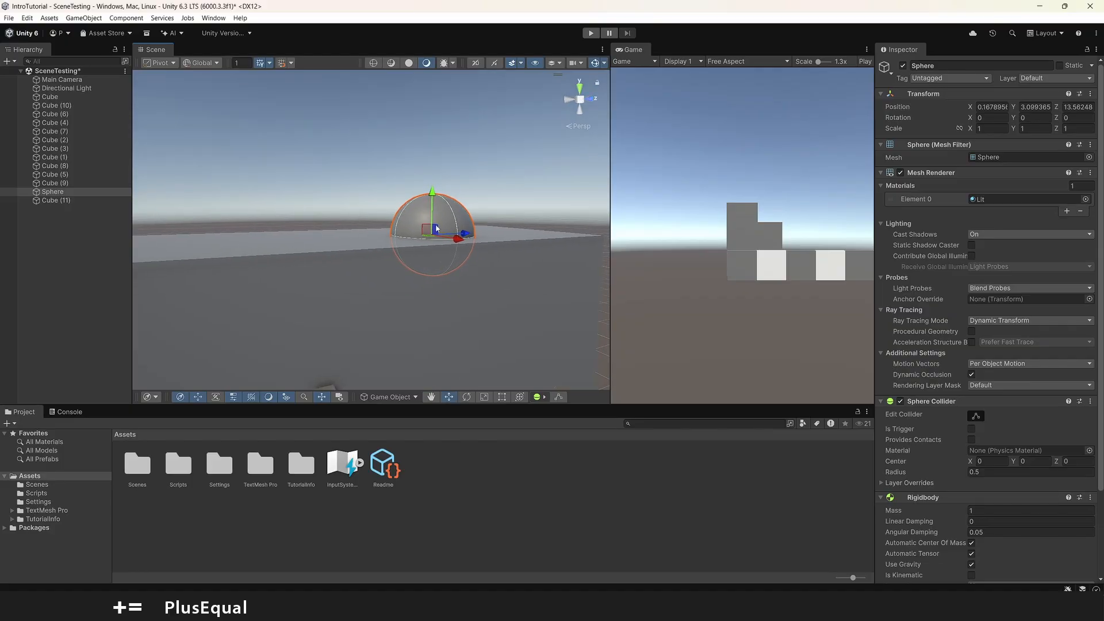
- Flatten the half-sunken sphere into a dome by scaling it to about 0.468 on the Y axis
key("r")
left_click_drag(432, 194, 434, 217)
key("e")
right_click_drag(432, 227, 501, 279)
key("s")
key("q")
scroll(457, 279, "up", 2)
key("w")
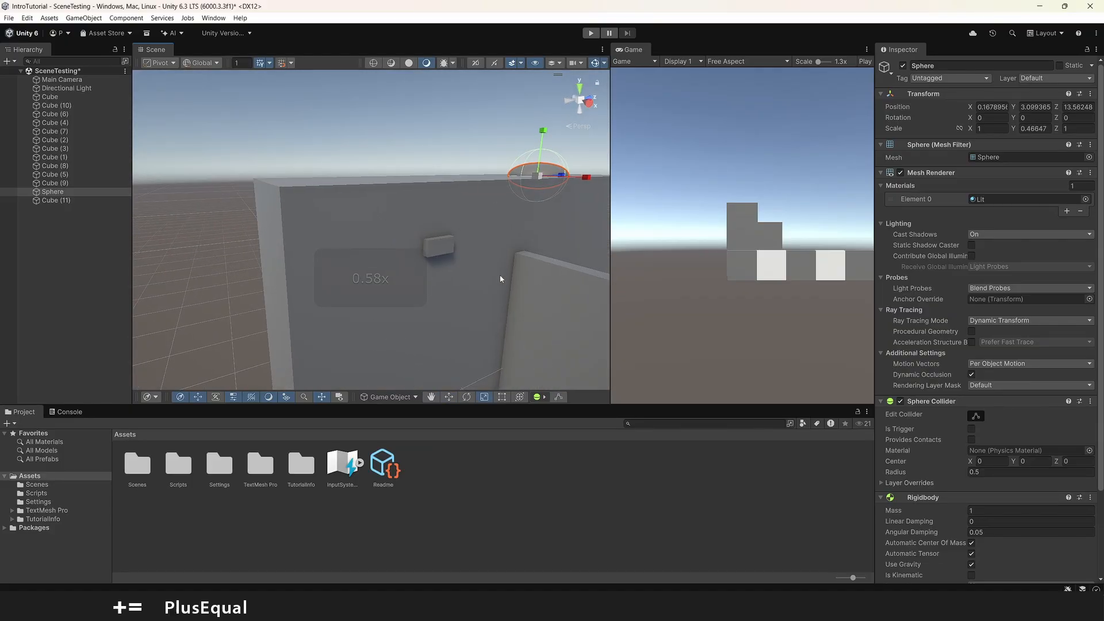
- Switch the handle position back to Center and surface-snap the small cube flush on the block's side at about Y 2.590, Z 10.095
left_click(444, 249)
key("a")
key("w")
right_click_drag(443, 249, 487, 256)
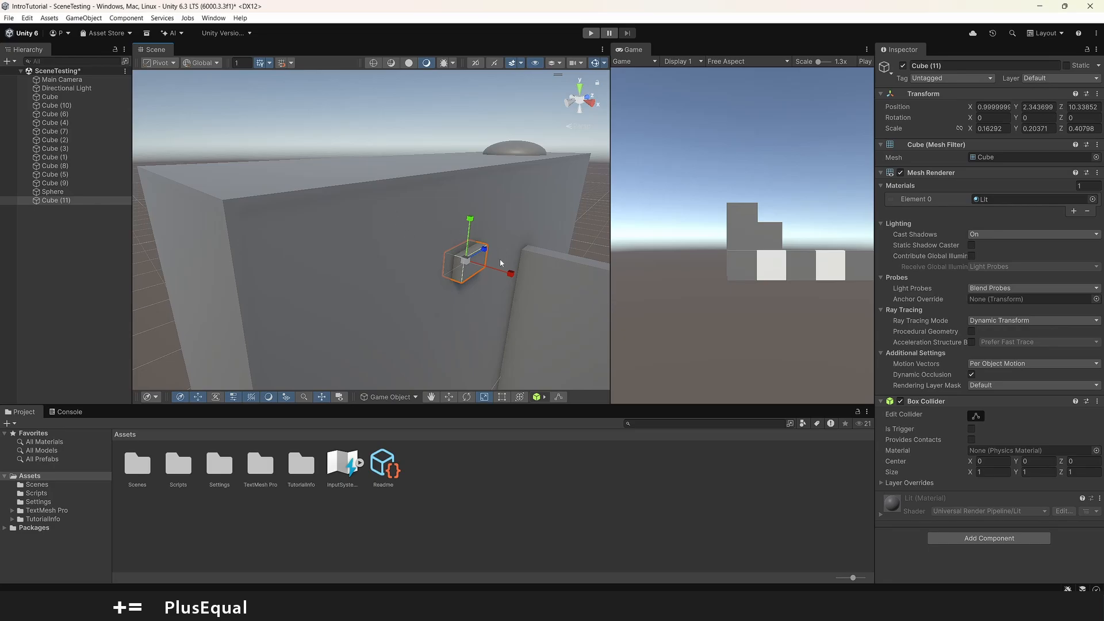
scroll(385, 237, "down", 4)
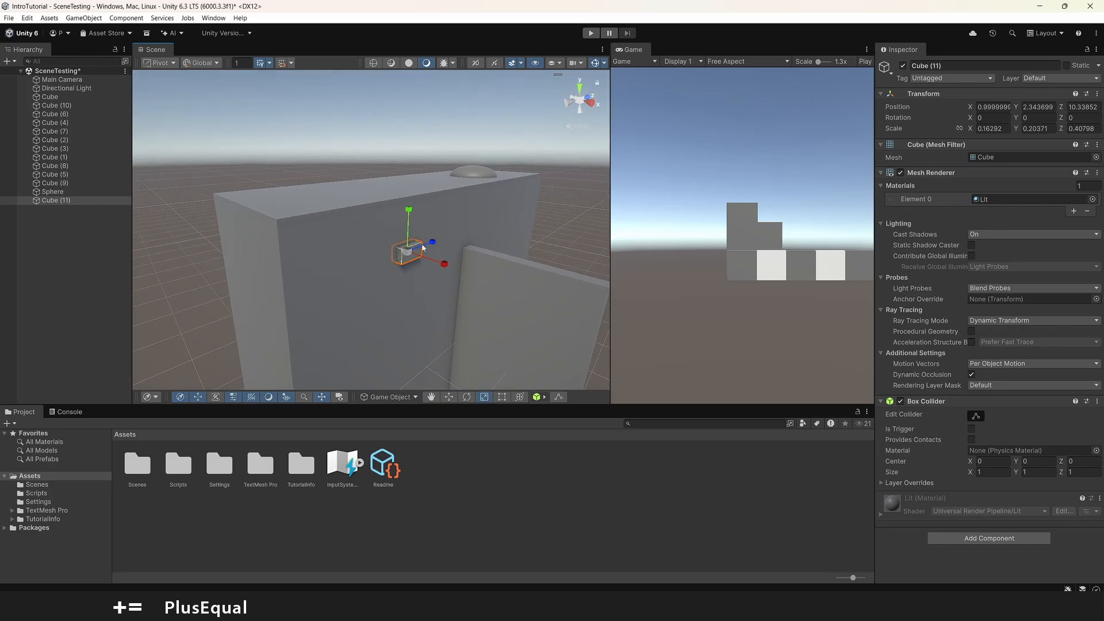
right_click_drag(397, 240, 356, 237)
left_click(161, 63)
left_click(171, 75)
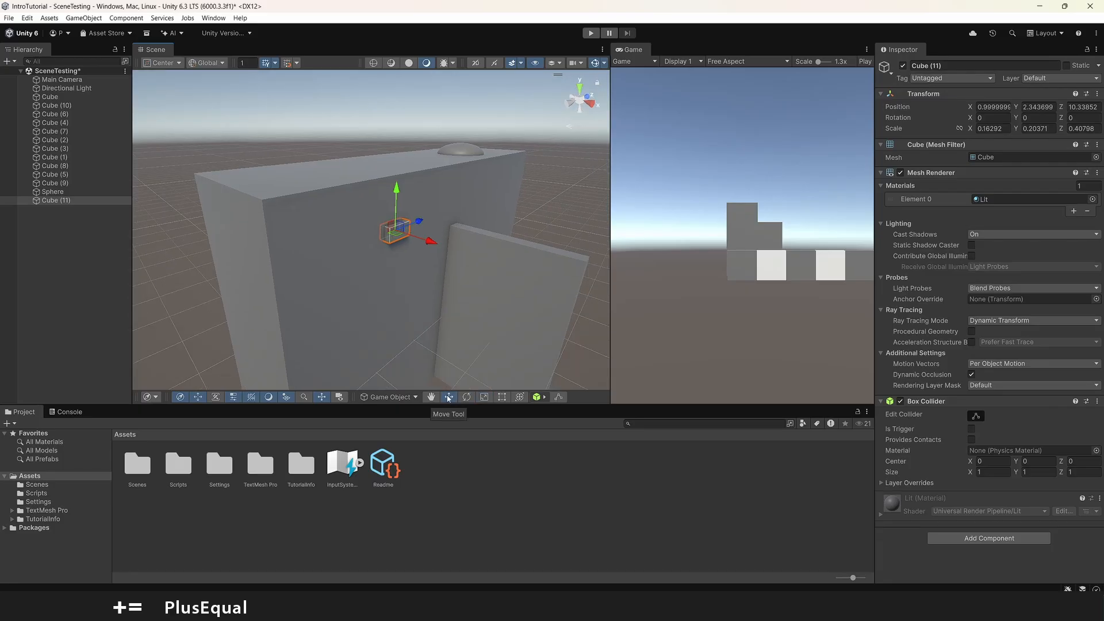
mouse_move(395, 233)
left_mouse_down()
mouse_move(397, 263)
mouse_move(369, 235)
mouse_move(393, 243)
mouse_move(385, 220)
left_mouse_up()
left_click_drag(520, 247, 487, 212, "alt")
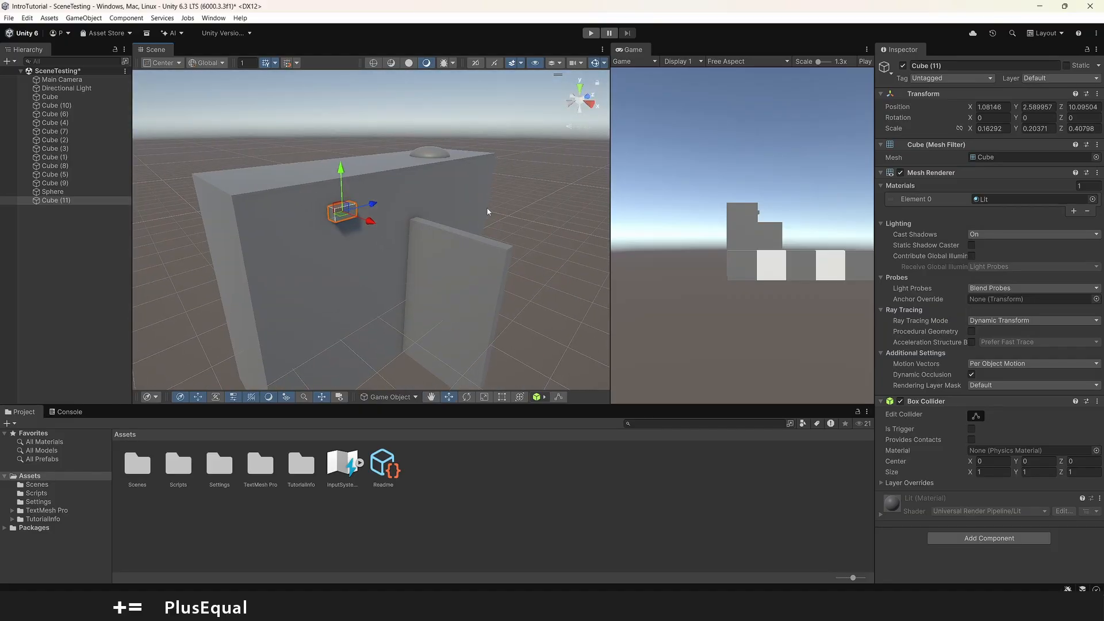
left_click_drag(444, 211, 461, 188, "alt")
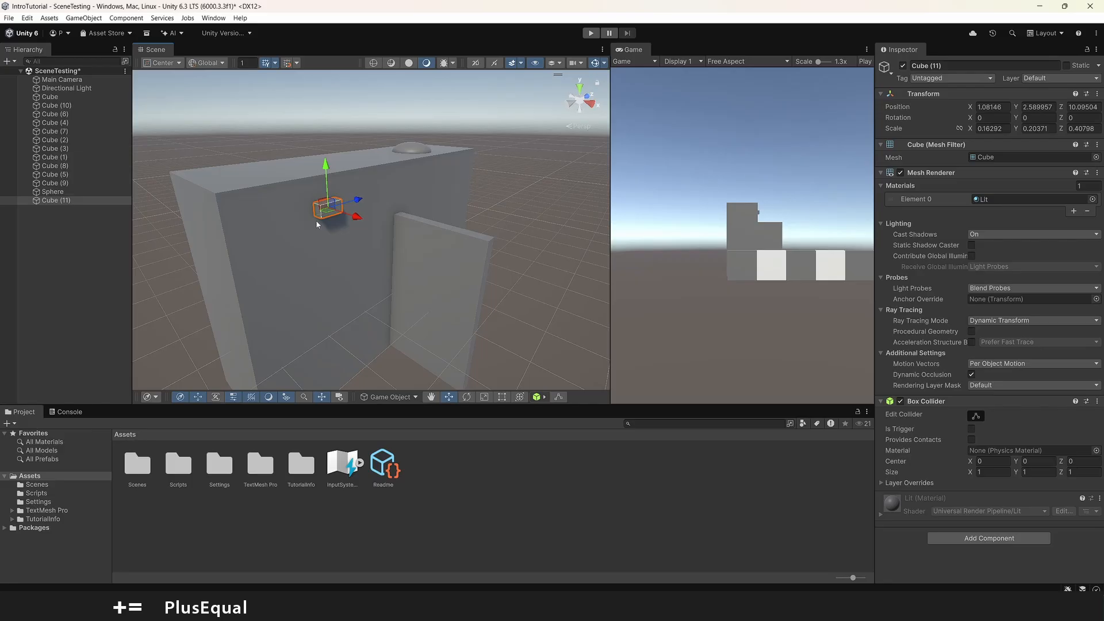